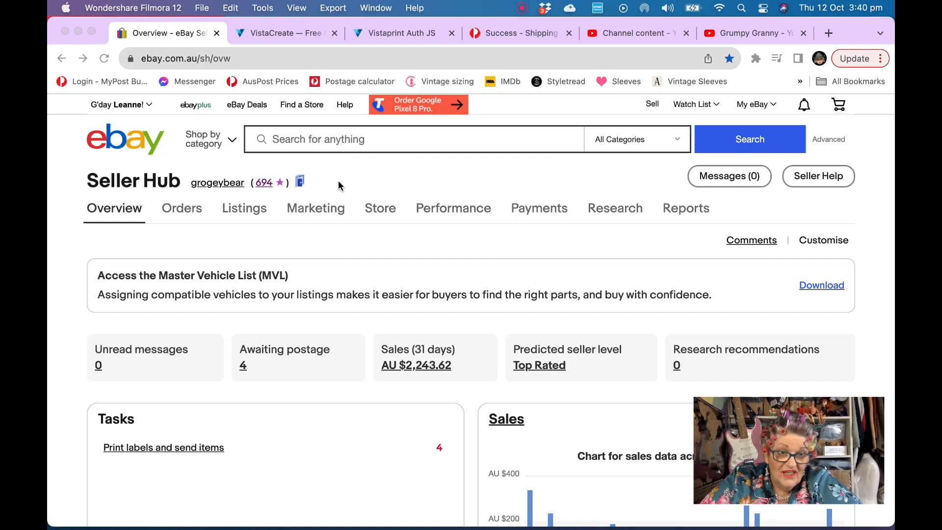
- Open the eBay store from Seller Hub, start editing it, and follow the link to VistaCreate's eBay design formats
{"action": "left_click", "coordinate": [299, 182]}
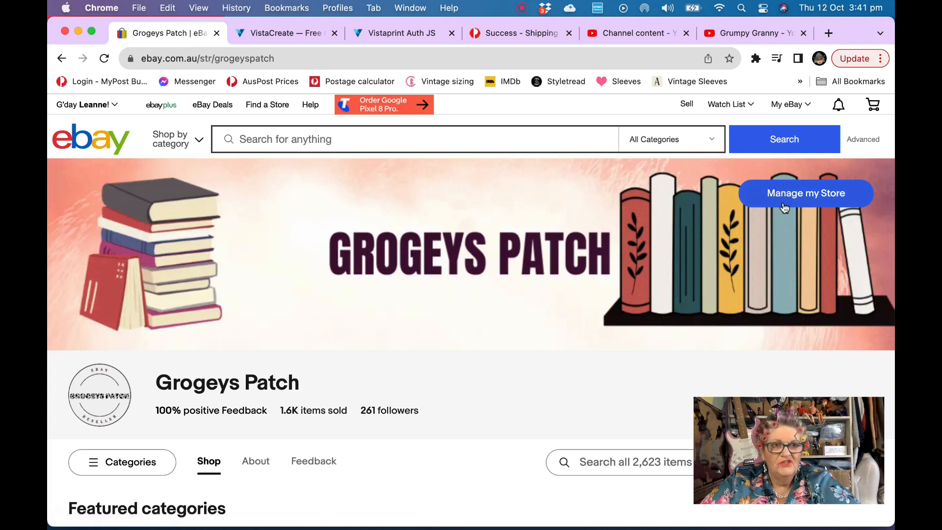
{"action": "left_click", "coordinate": [808, 195]}
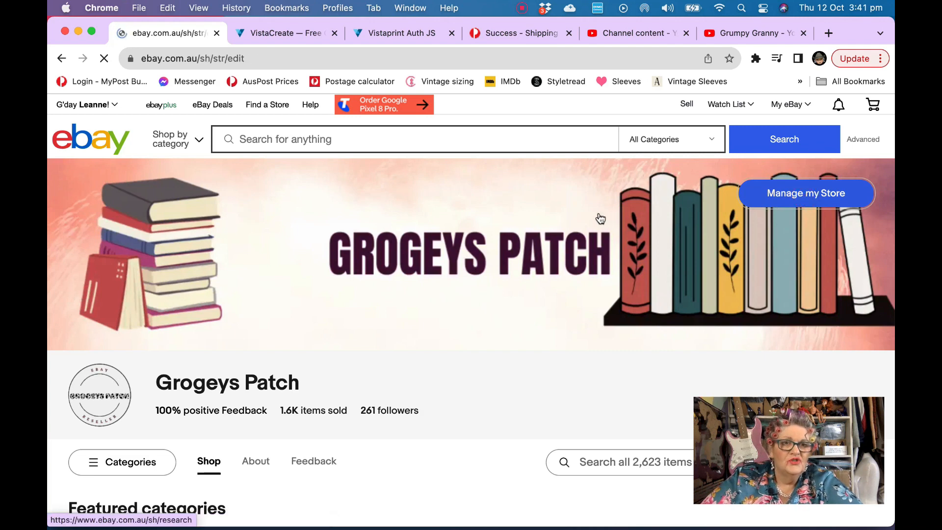
{"action": "scroll", "coordinate": [613, 255], "scroll_direction": "down", "scroll_amount": 3}
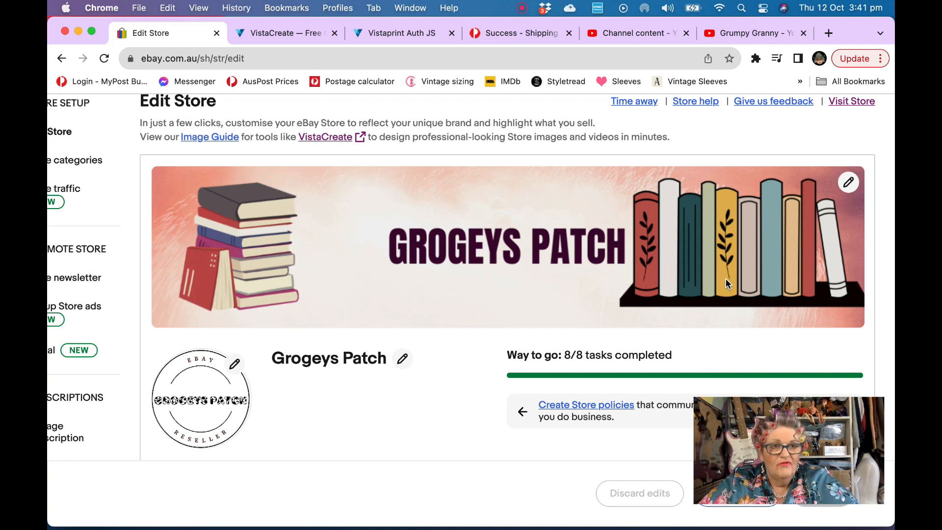
{"action": "left_click", "coordinate": [336, 142]}
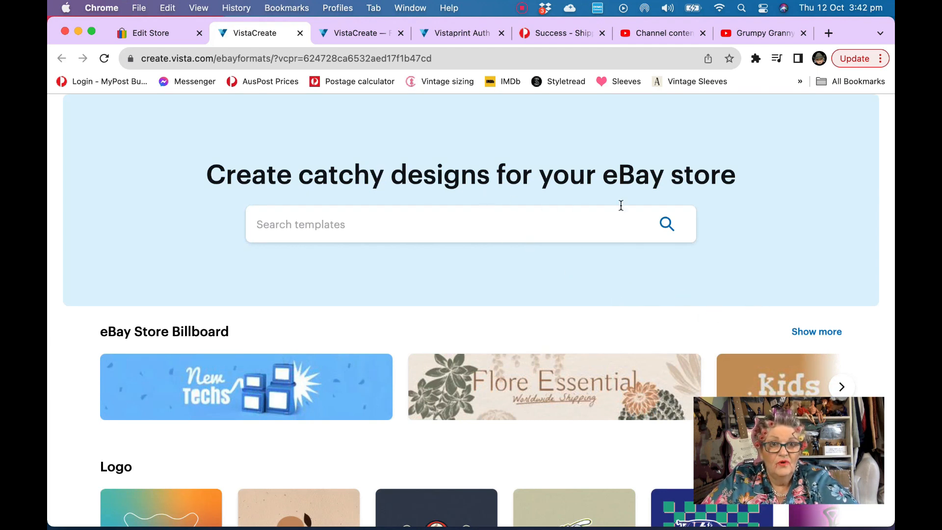
- Examine the VistaCreate template categories for eBay stores: billboards, logos, videos, banners and blank design formats
{"action": "scroll", "coordinate": [595, 274], "scroll_direction": "down", "scroll_amount": 10}
{"action": "scroll", "coordinate": [582, 319], "scroll_direction": "down", "scroll_amount": 6}
{"action": "scroll", "coordinate": [581, 320], "scroll_direction": "up", "scroll_amount": 8}
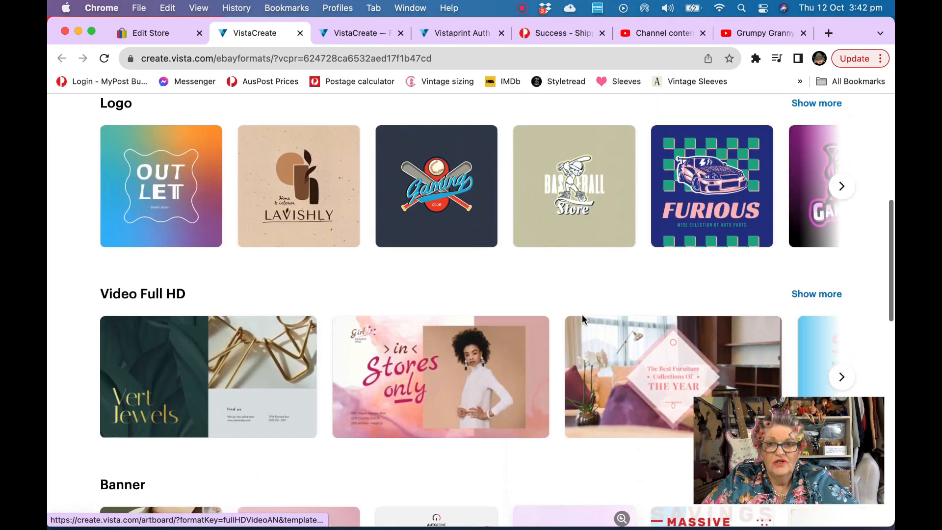
{"action": "scroll", "coordinate": [582, 317], "scroll_direction": "up", "scroll_amount": 5}
{"action": "scroll", "coordinate": [582, 320], "scroll_direction": "down", "scroll_amount": 1}
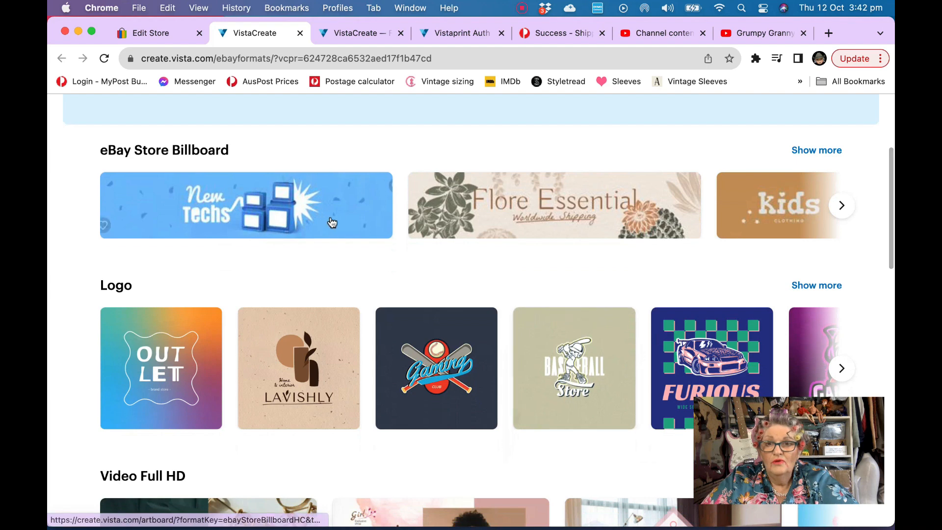
{"action": "scroll", "coordinate": [489, 268], "scroll_direction": "down", "scroll_amount": 3}
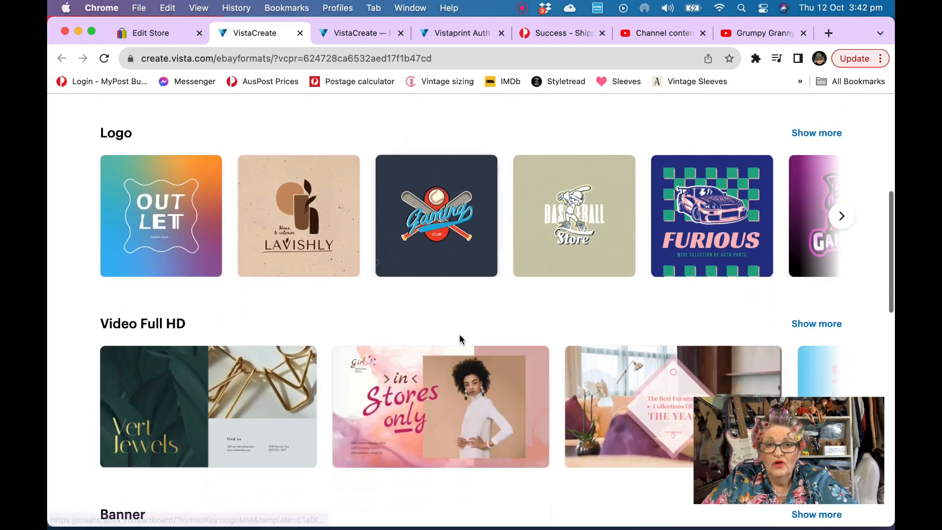
{"action": "scroll", "coordinate": [457, 340], "scroll_direction": "down", "scroll_amount": 4}
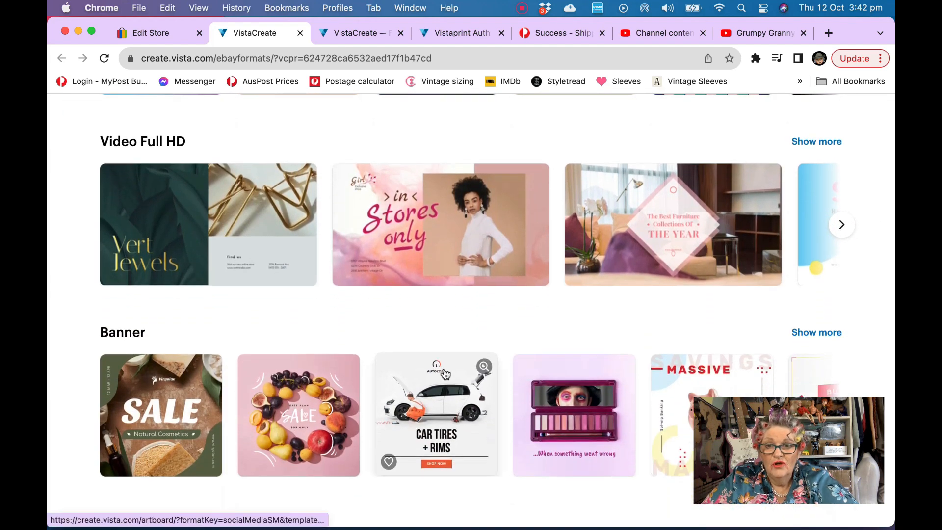
{"action": "scroll", "coordinate": [444, 373], "scroll_direction": "down", "scroll_amount": 3}
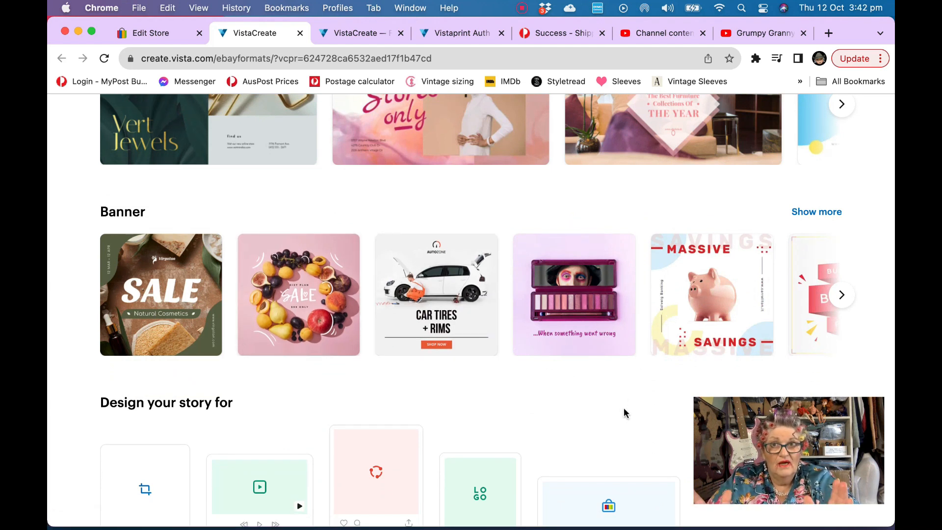
{"action": "scroll", "coordinate": [623, 410], "scroll_direction": "down", "scroll_amount": 5}
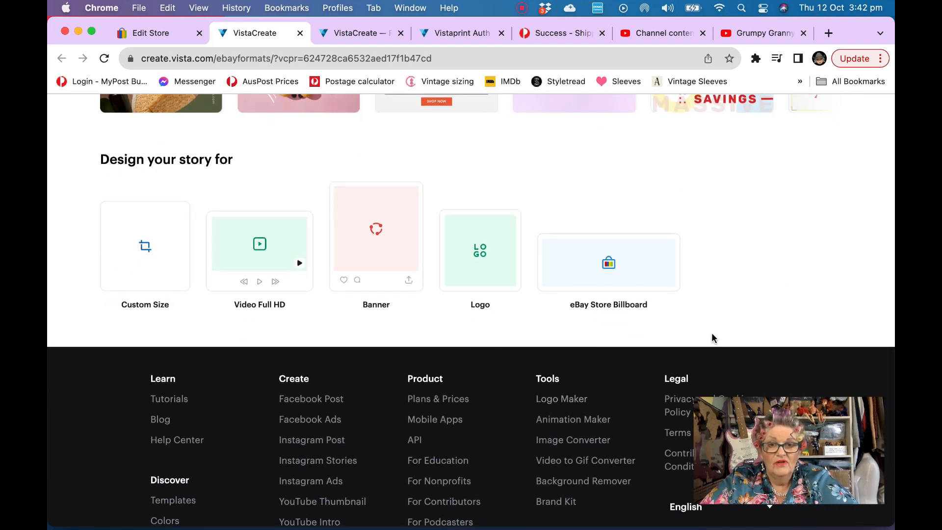
{"action": "scroll", "coordinate": [761, 282], "scroll_direction": "up", "scroll_amount": 5}
{"action": "scroll", "coordinate": [759, 281], "scroll_direction": "up", "scroll_amount": 10}
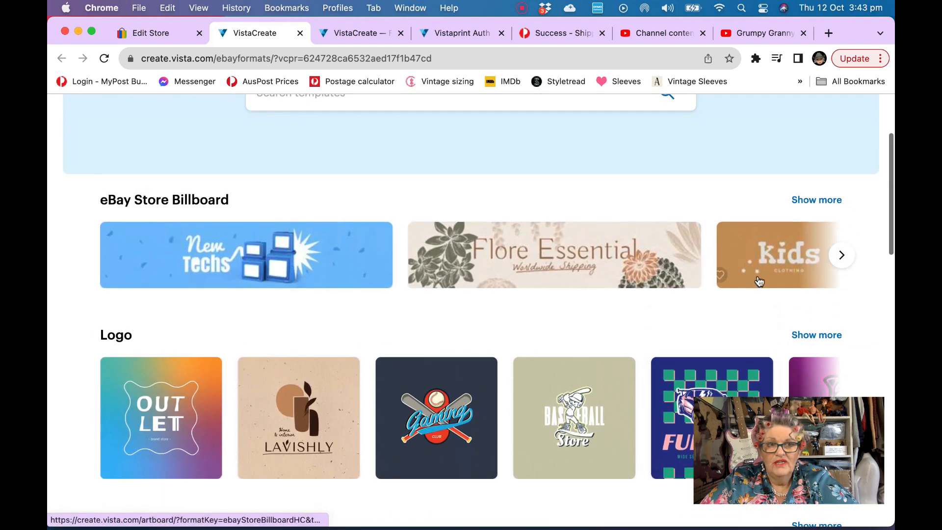
- Show more eBay Store Billboard templates in the editor, dismiss the introductory tour and browse the store template designs
{"action": "left_click", "coordinate": [829, 203]}
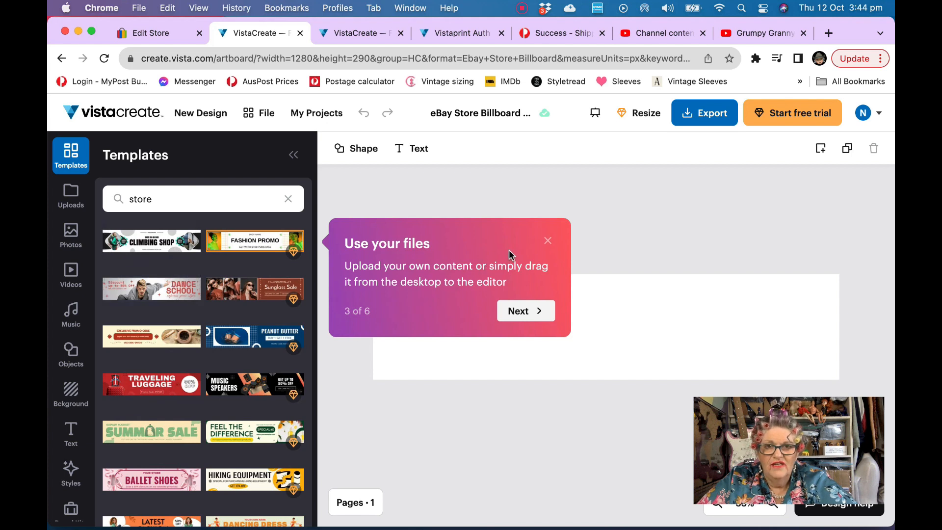
{"action": "left_click", "coordinate": [548, 240]}
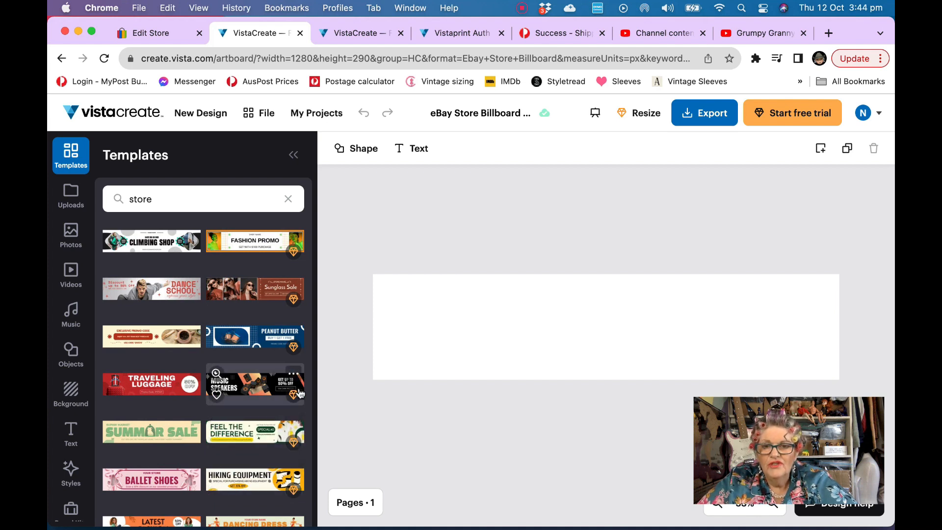
{"action": "scroll", "coordinate": [240, 450], "scroll_direction": "down", "scroll_amount": 3}
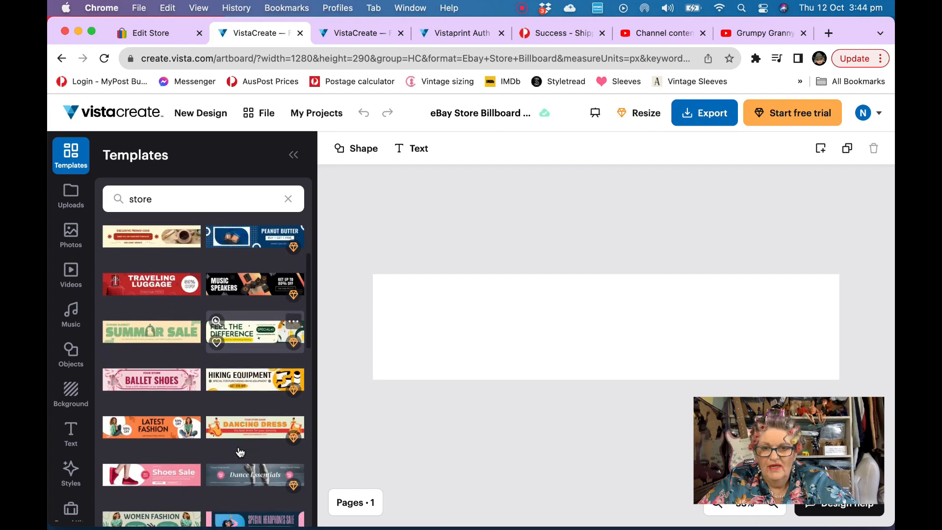
{"action": "scroll", "coordinate": [239, 450], "scroll_direction": "down", "scroll_amount": 1}
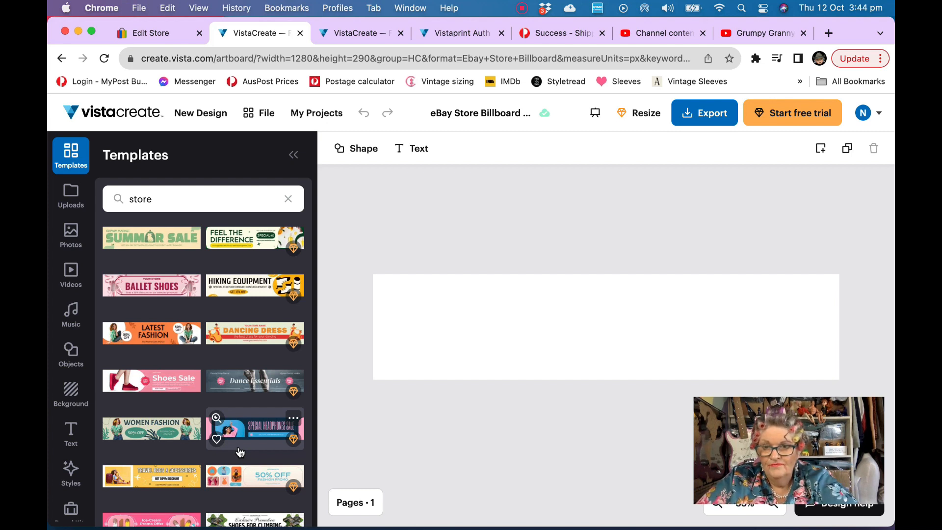
{"action": "scroll", "coordinate": [179, 401], "scroll_direction": "down", "scroll_amount": 2}
{"action": "scroll", "coordinate": [179, 401], "scroll_direction": "down", "scroll_amount": 5}
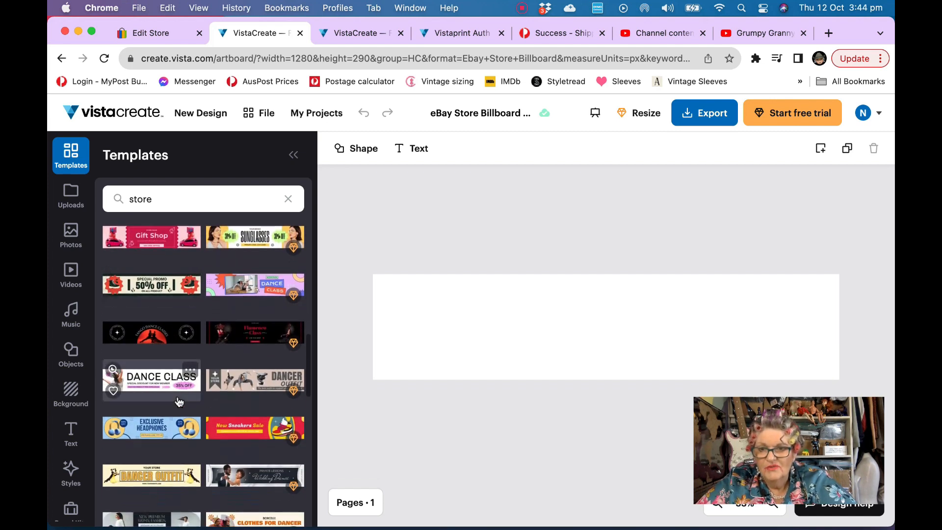
{"action": "scroll", "coordinate": [179, 401], "scroll_direction": "down", "scroll_amount": 1}
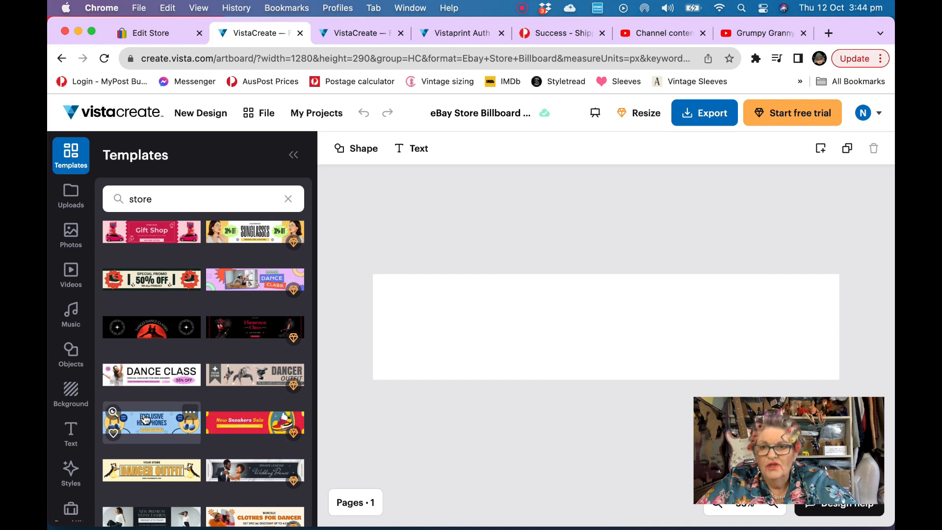
- Apply the trending Halloween graveyard photo as the billboard background and shift it upward to frame the glowing pumpkins
{"action": "left_click", "coordinate": [70, 392]}
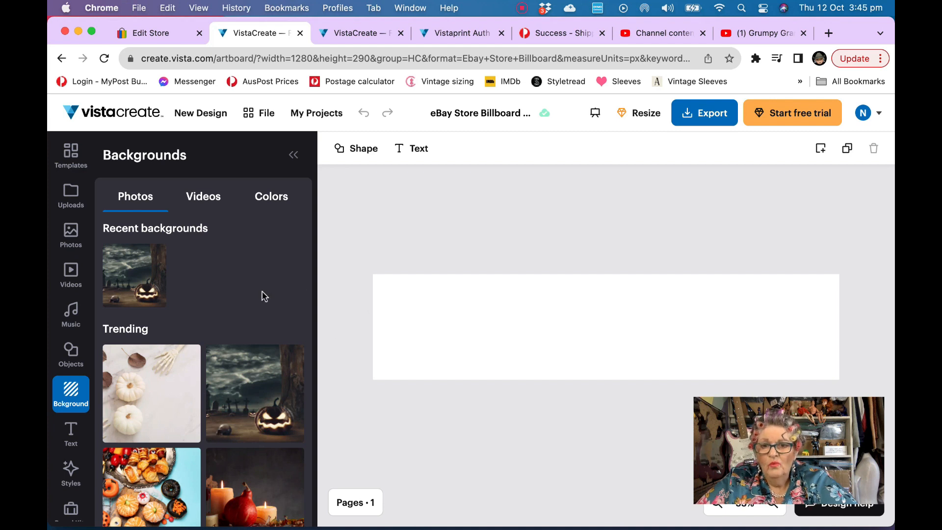
{"action": "left_click", "coordinate": [251, 371]}
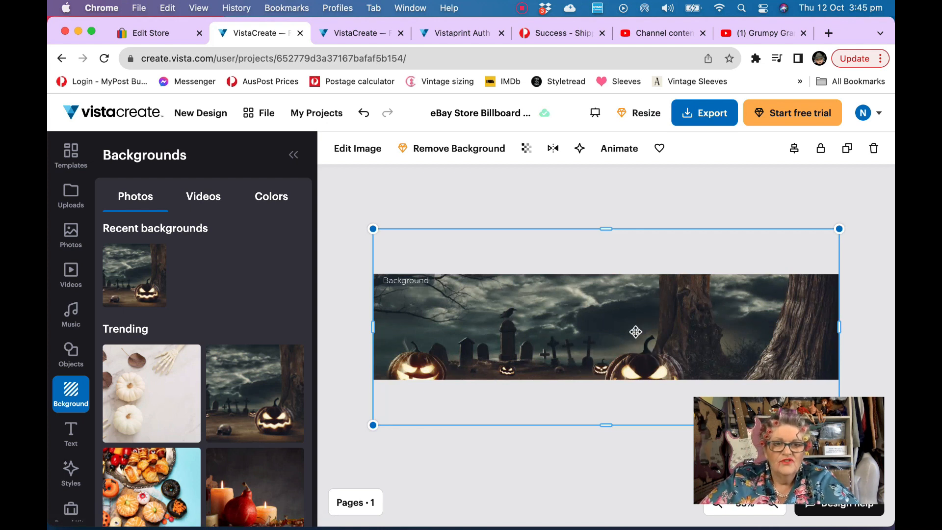
{"action": "left_click_drag", "start_coordinate": [635, 347], "coordinate": [636, 310]}
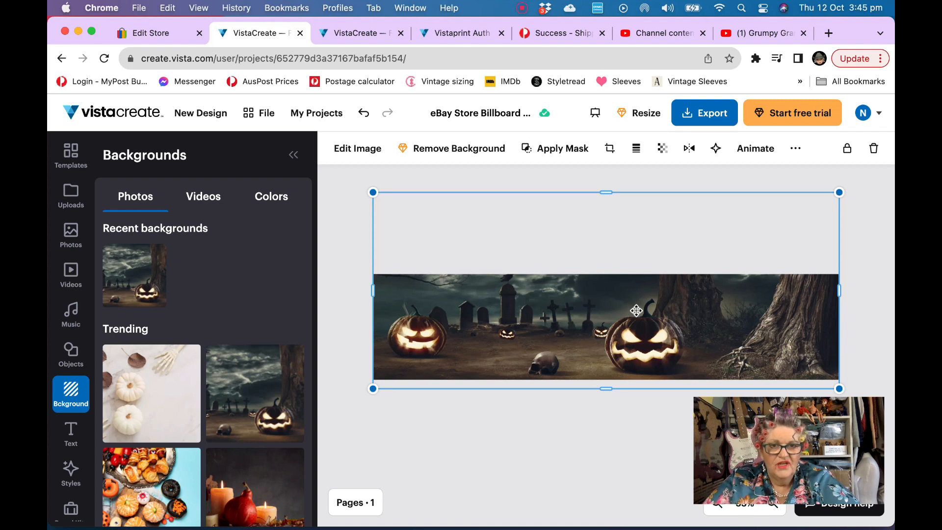
{"action": "left_click_drag", "start_coordinate": [636, 311], "coordinate": [636, 314]}
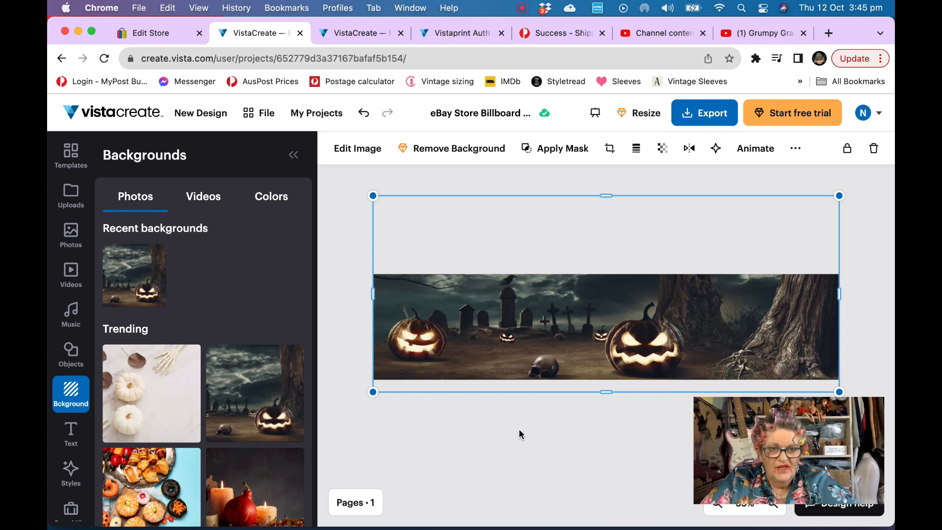
{"action": "left_click", "coordinate": [447, 435]}
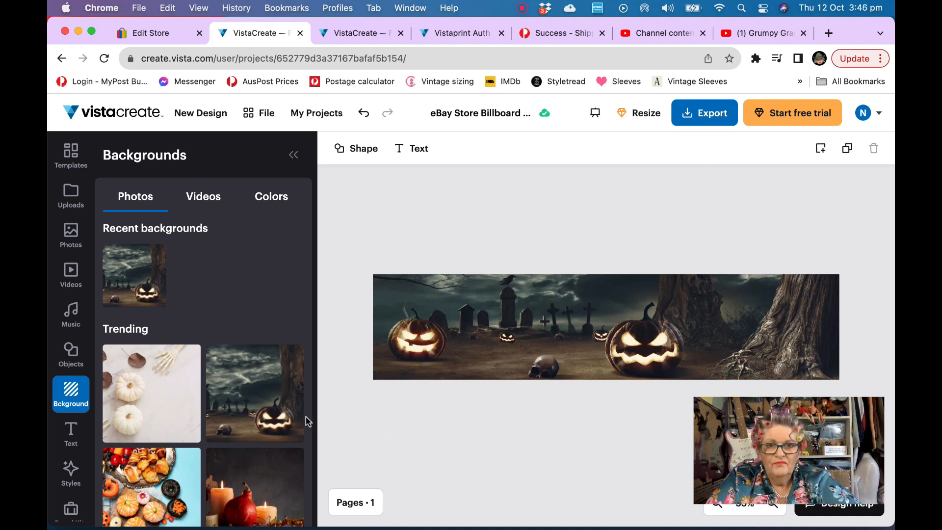
{"action": "left_click", "coordinate": [466, 344]}
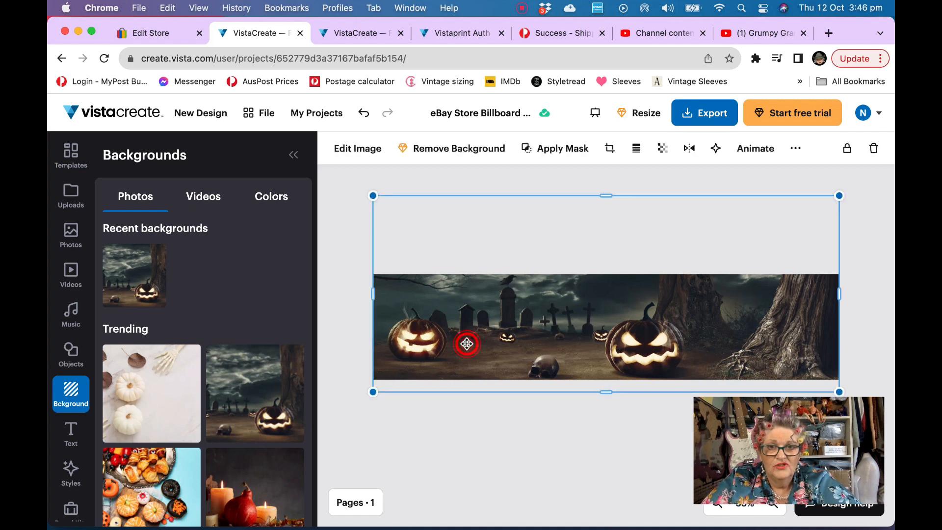
{"action": "mouse_move", "coordinate": [467, 343]}
{"action": "left_mouse_down"}
{"action": "mouse_move", "coordinate": [488, 341]}
{"action": "mouse_move", "coordinate": [465, 347]}
{"action": "left_mouse_up"}
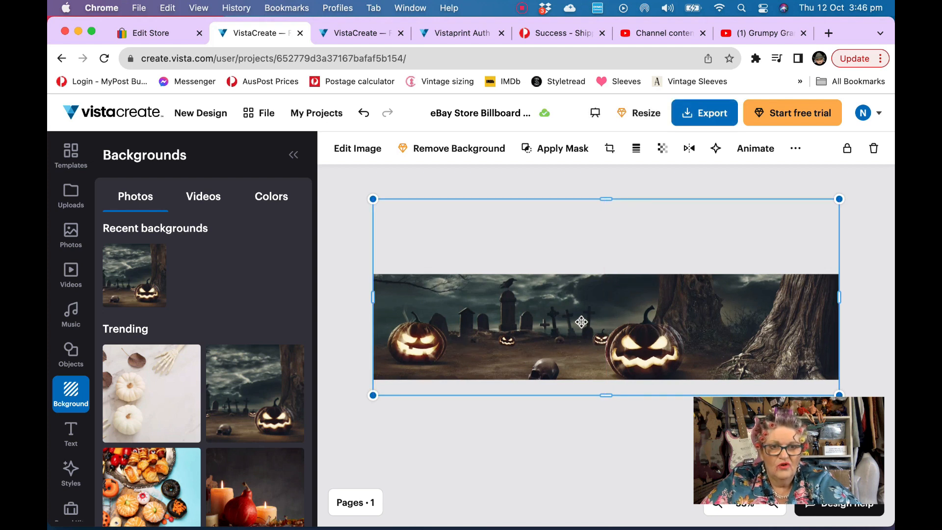
- Add a text box reading "GROGEYS PATCH" to the billboard and move it up and slightly left over the background
{"action": "left_click", "coordinate": [71, 434]}
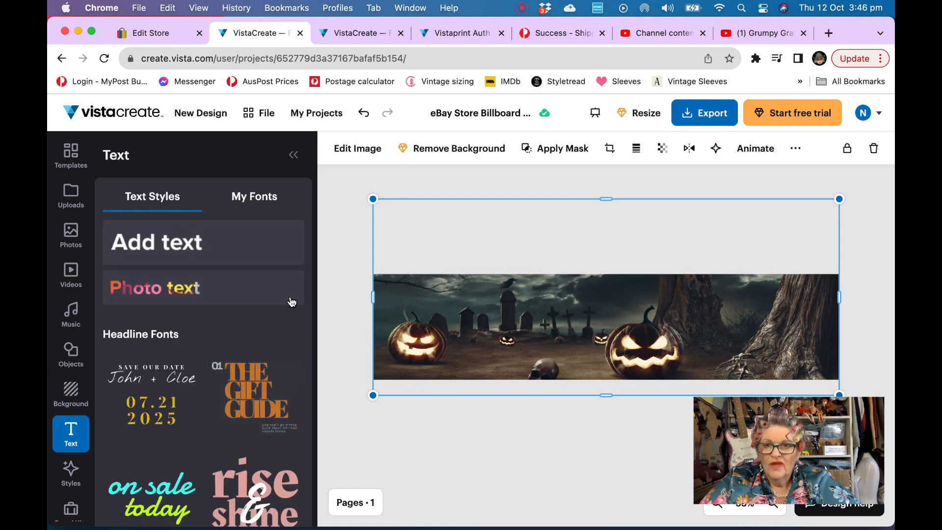
{"action": "left_click", "coordinate": [189, 245]}
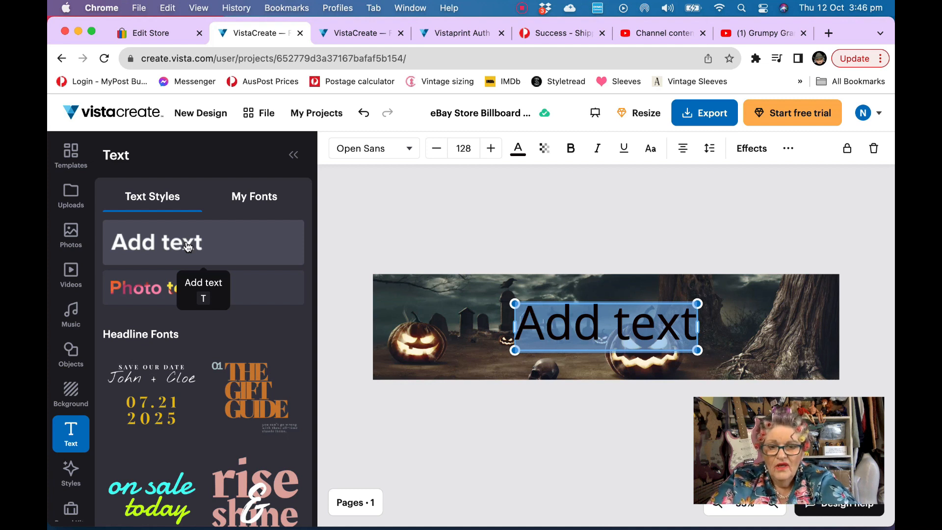
{"action": "type", "text": "G"}
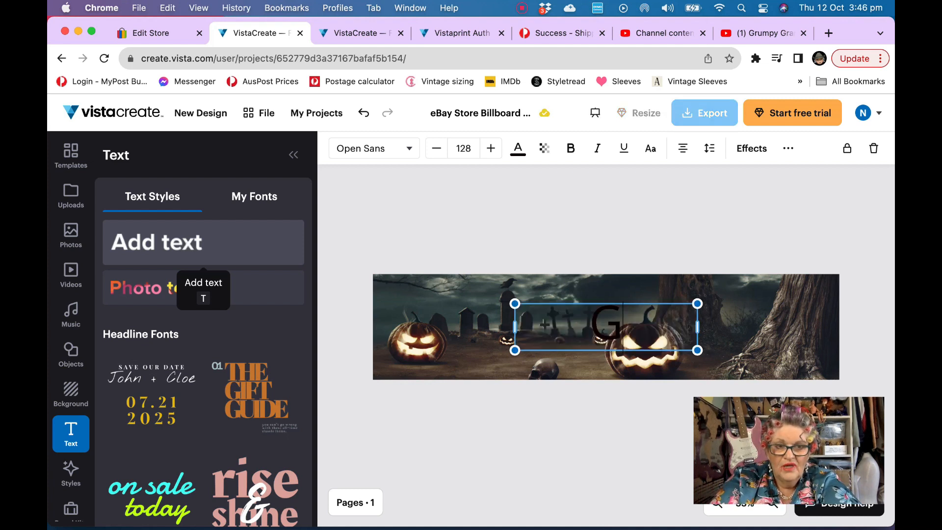
{"action": "type", "text": "ROGEY PA"}
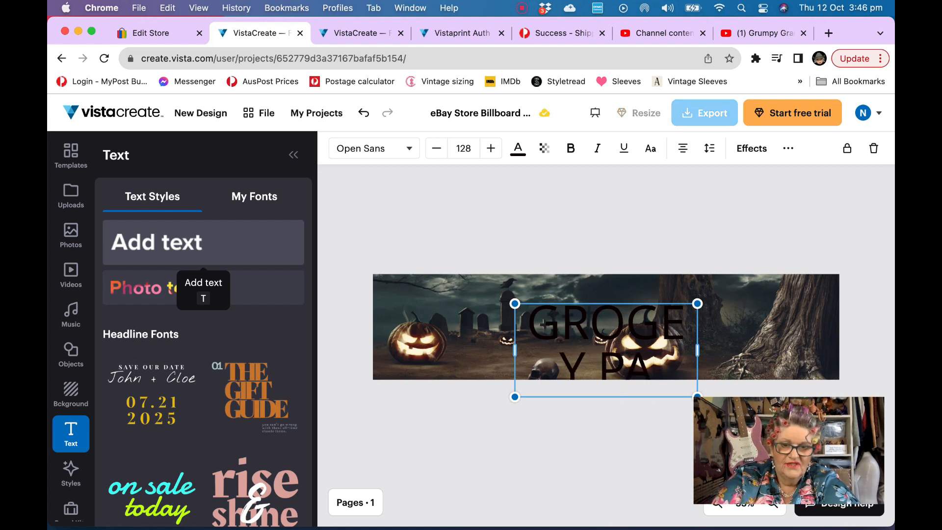
{"action": "type", "text": "T"}
{"action": "key", "text": "BackSpace"}
{"action": "key", "text": "BackSpace"}
{"action": "key", "text": "BackSpace"}
{"action": "key", "text": "BackSpace"}
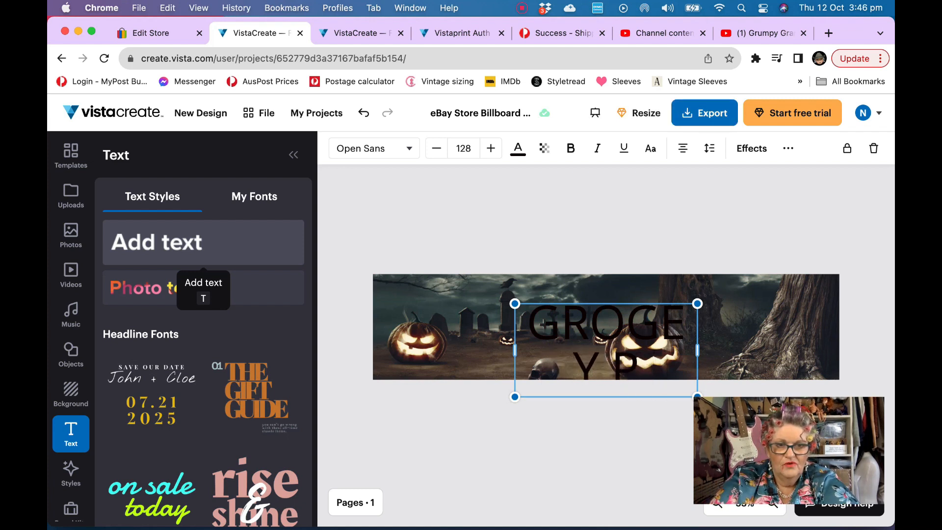
{"action": "type", "text": "S PATCH"}
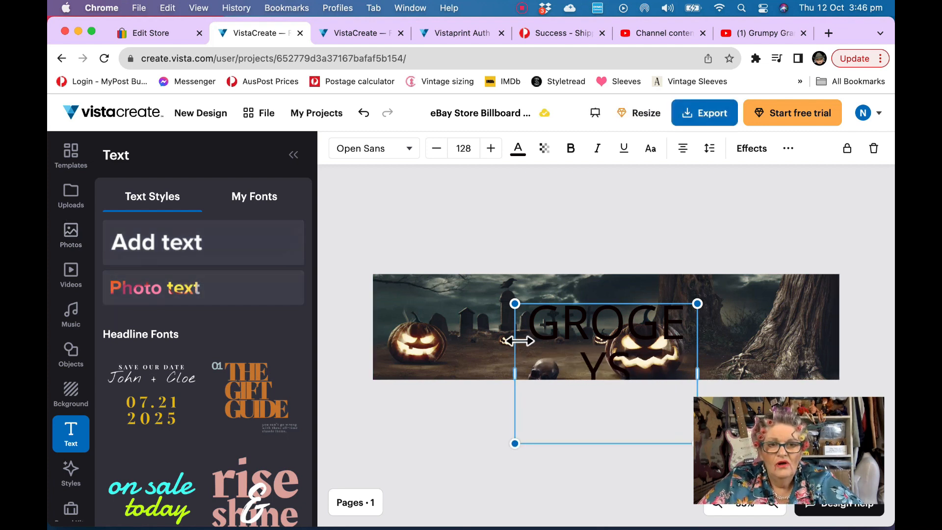
{"action": "left_click_drag", "start_coordinate": [530, 318], "coordinate": [511, 274]}
- Select the entire GROGEYS PATCH text and set its fill colour to bright yellow, F0F108
{"action": "left_click", "coordinate": [529, 274]}
{"action": "double_click", "coordinate": [519, 278]}
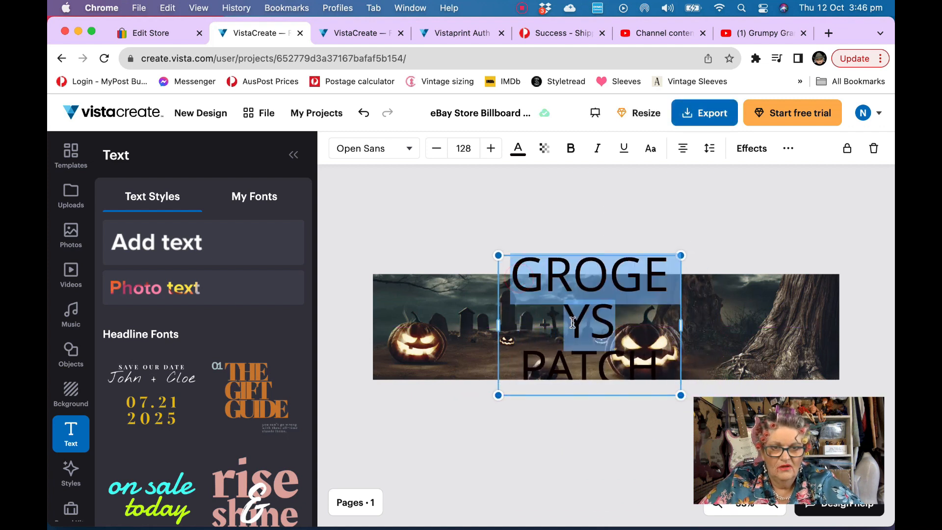
{"action": "triple_click", "coordinate": [530, 279]}
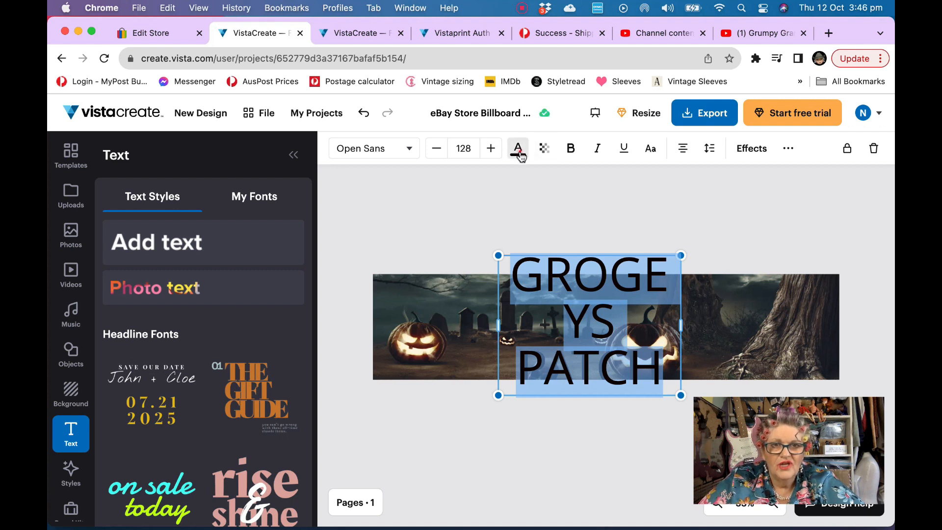
{"action": "left_click", "coordinate": [520, 154]}
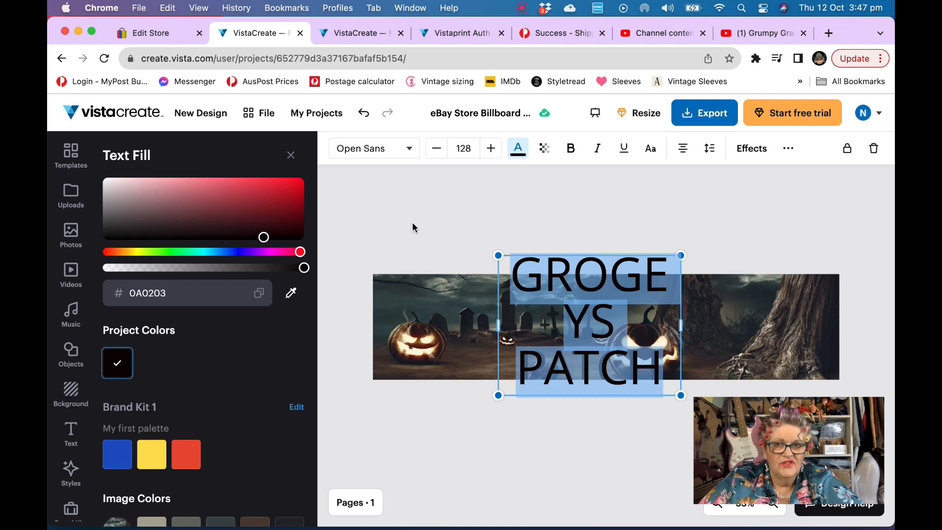
{"action": "left_click", "coordinate": [137, 252]}
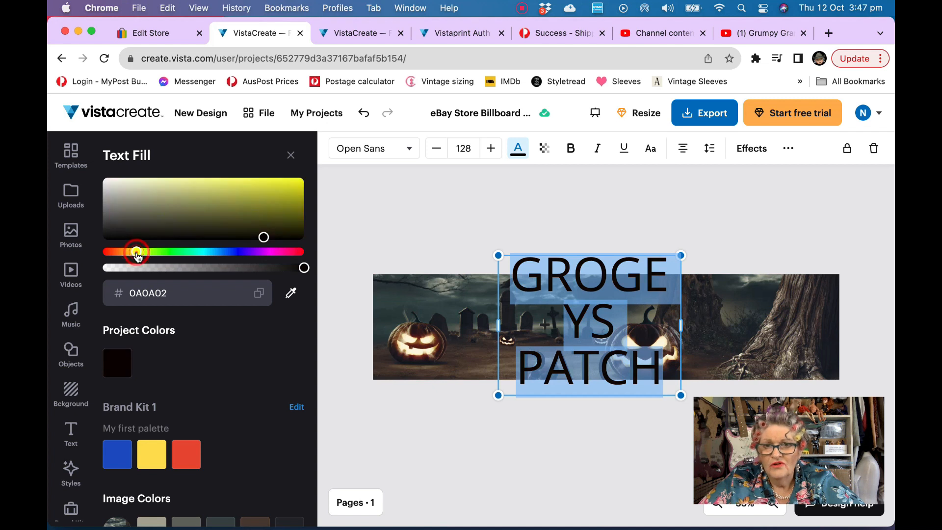
{"action": "left_click", "coordinate": [298, 182]}
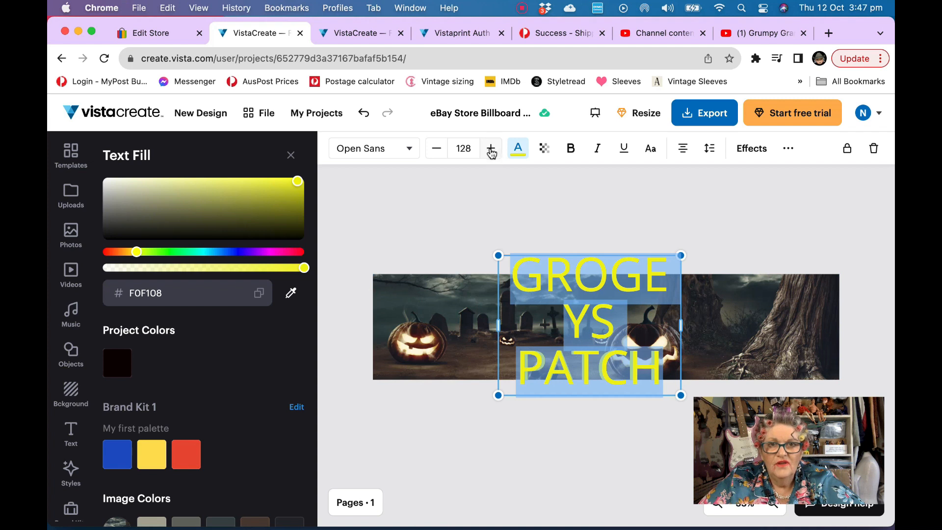
- Reduce the GROGEYS PATCH text to size 73 on two lines and centre it between the billboard's upper and lower edges
{"action": "left_click", "coordinate": [437, 149]}
{"action": "left_click", "coordinate": [439, 149]}
{"action": "left_click", "coordinate": [439, 150]}
{"action": "left_click", "coordinate": [439, 149]}
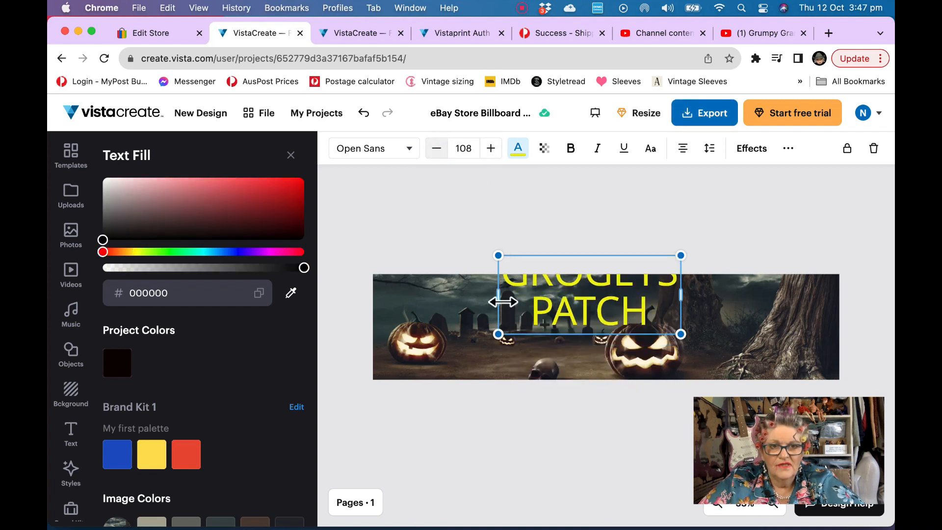
{"action": "left_click_drag", "start_coordinate": [503, 302], "coordinate": [558, 308]}
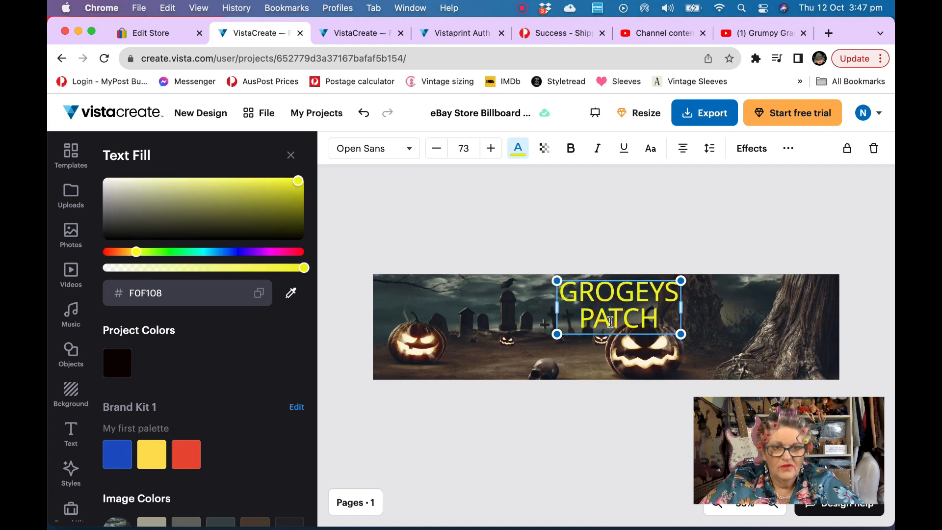
{"action": "left_click_drag", "start_coordinate": [626, 280], "coordinate": [613, 300]}
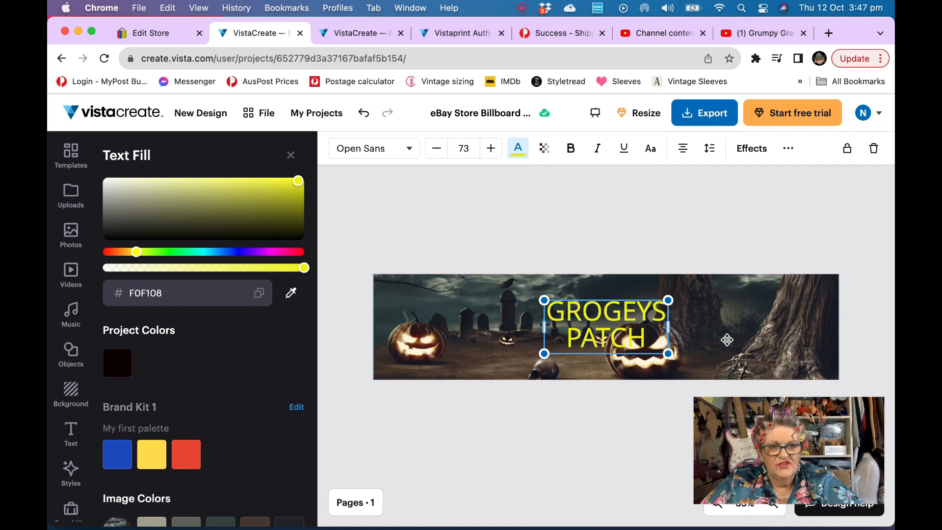
- Enlarge the graveyard background photo and shift it until its left edge lines up with the billboard's left edge
{"action": "left_click", "coordinate": [723, 321]}
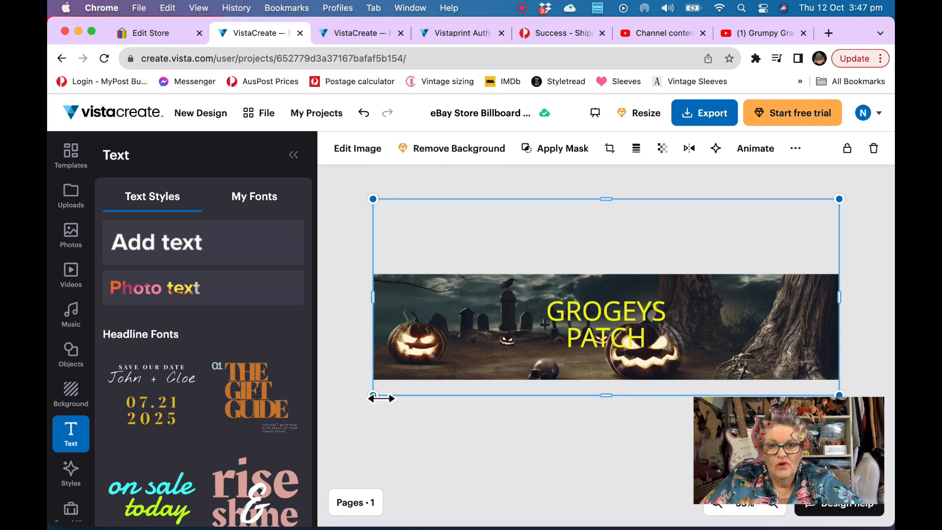
{"action": "left_click_drag", "start_coordinate": [372, 394], "coordinate": [321, 431]}
{"action": "left_click_drag", "start_coordinate": [427, 336], "coordinate": [498, 310]}
{"action": "left_click_drag", "start_coordinate": [384, 297], "coordinate": [374, 297]}
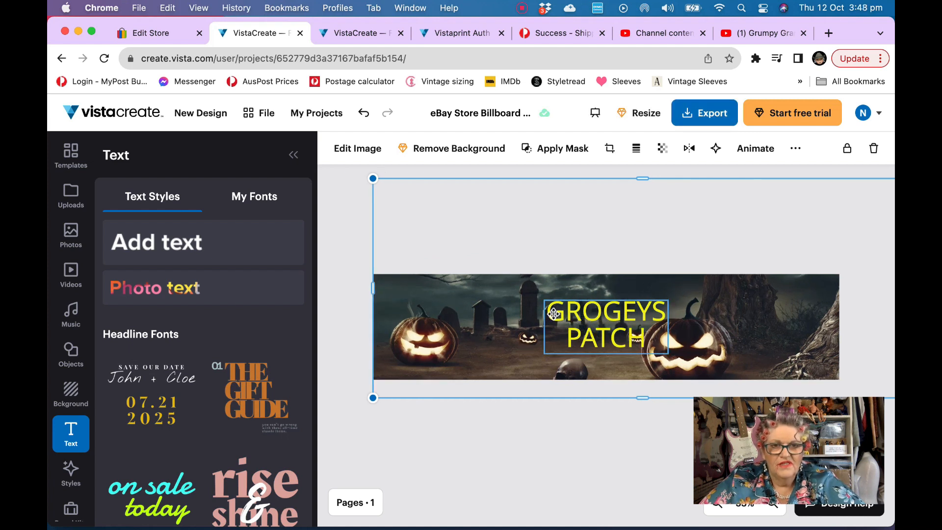
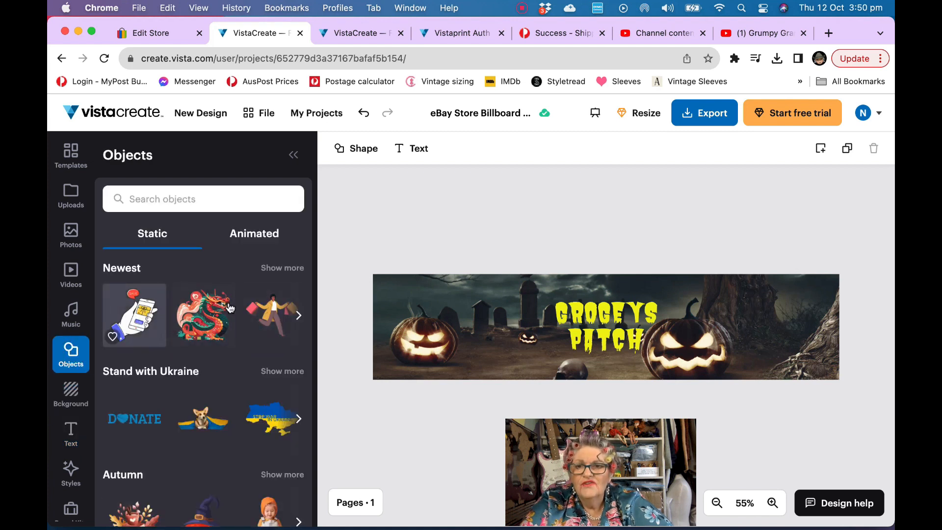
- Add the Autumn pumpkin wearing a witch's hat and place it beside the billboard's left glowing pumpkin
{"action": "scroll", "coordinate": [236, 480], "scroll_direction": "down", "scroll_amount": 3}
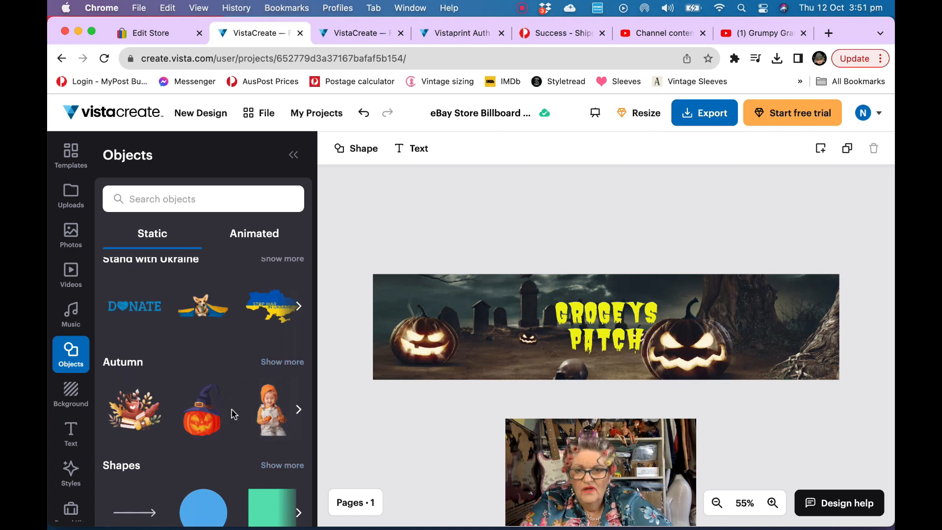
{"action": "left_click", "coordinate": [204, 420]}
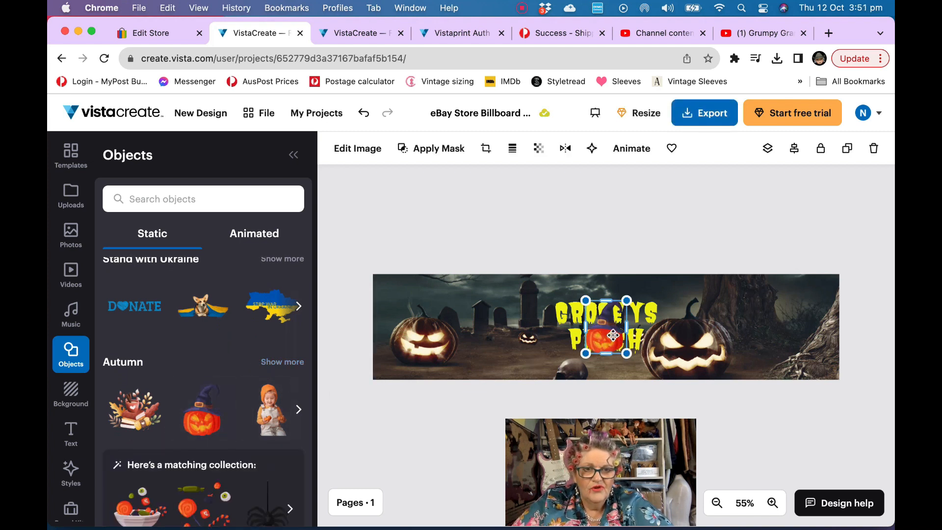
{"action": "left_click_drag", "start_coordinate": [613, 335], "coordinate": [500, 351]}
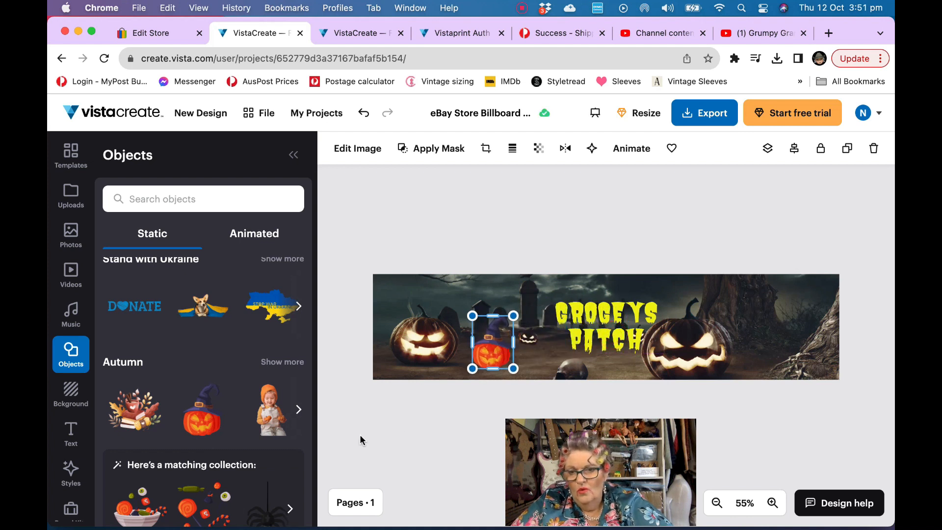
- Search the objects for "book" and place the open book on a pedestal over the tree roots at the billboard's right
{"action": "left_click", "coordinate": [202, 196]}
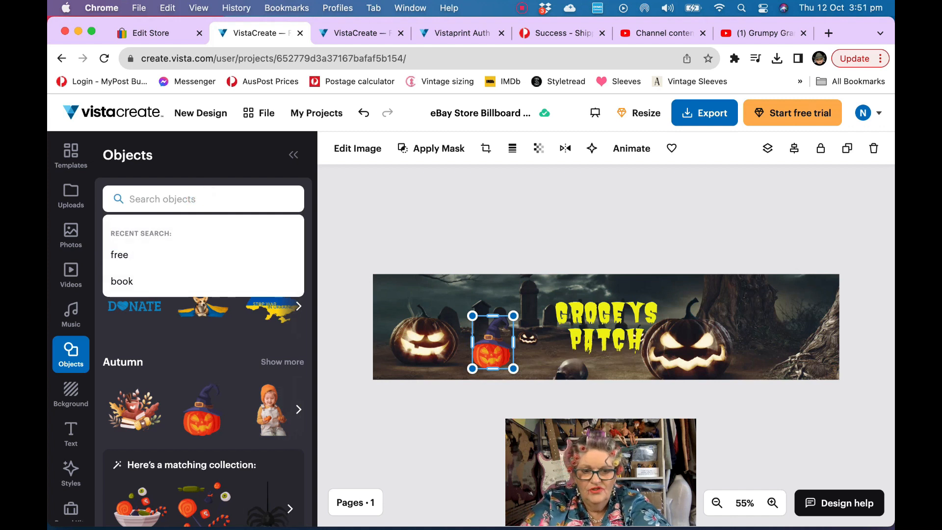
{"action": "type", "text": "BOOK"}
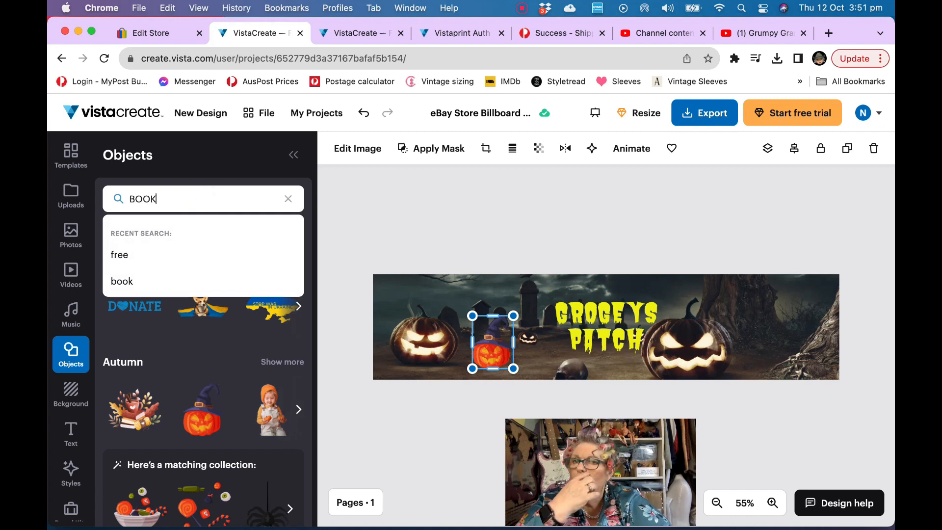
{"action": "left_click", "coordinate": [147, 281]}
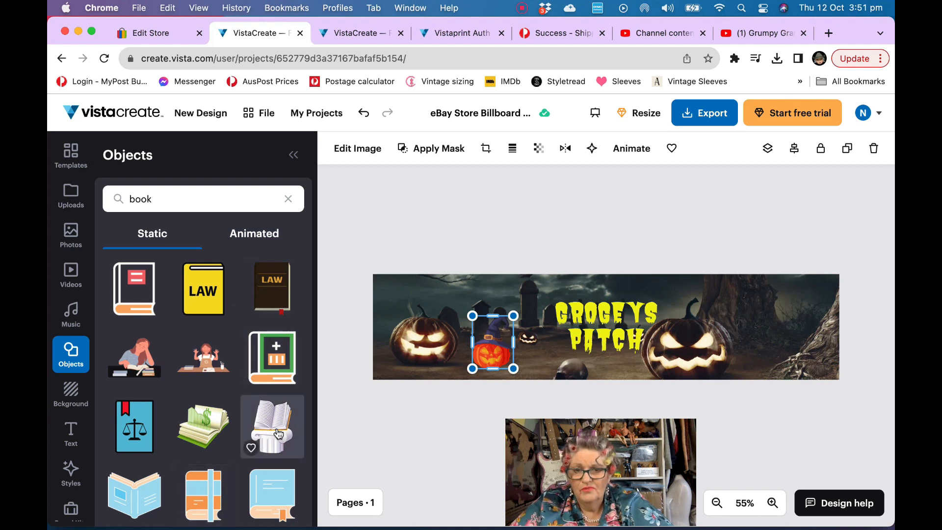
{"action": "left_click_drag", "start_coordinate": [293, 425], "coordinate": [793, 339]}
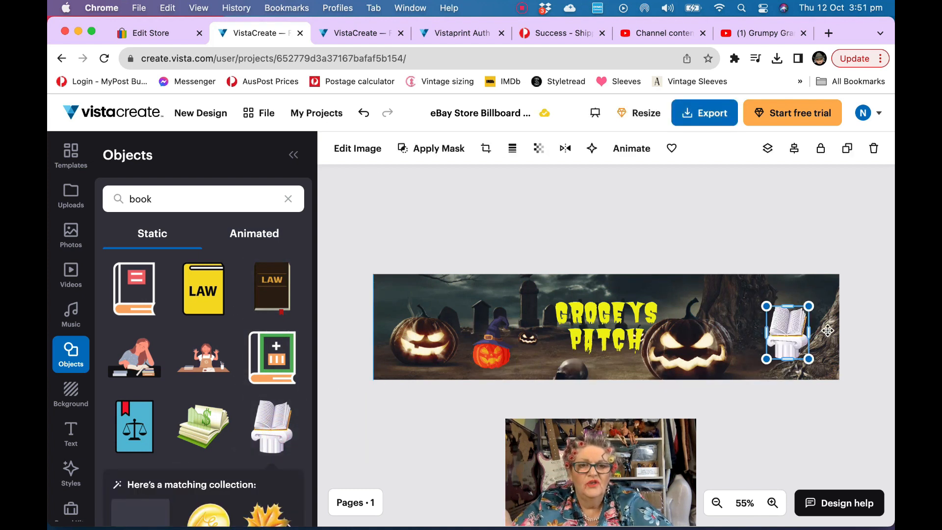
- Try the black book with the gold cross in place of the pedestal book at the billboard's right
{"action": "scroll", "coordinate": [260, 431], "scroll_direction": "down", "scroll_amount": 4}
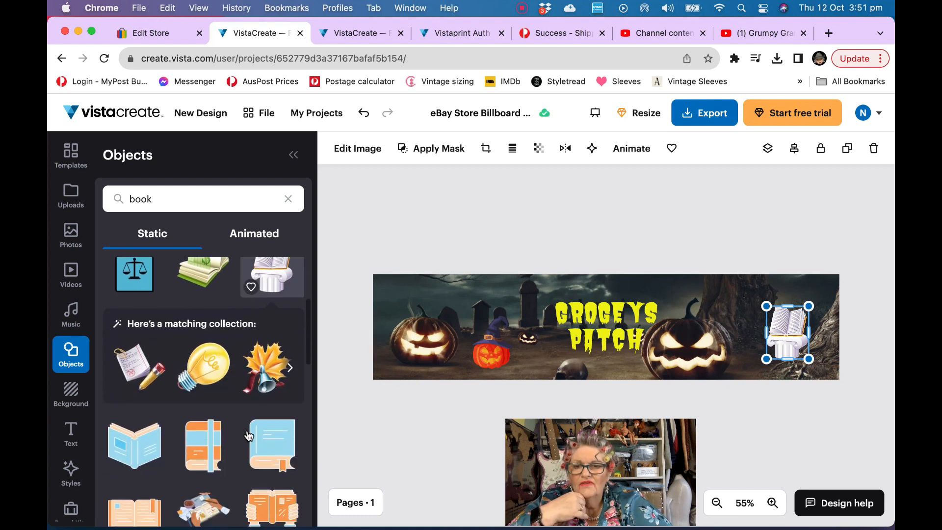
{"action": "scroll", "coordinate": [249, 435], "scroll_direction": "down", "scroll_amount": 3}
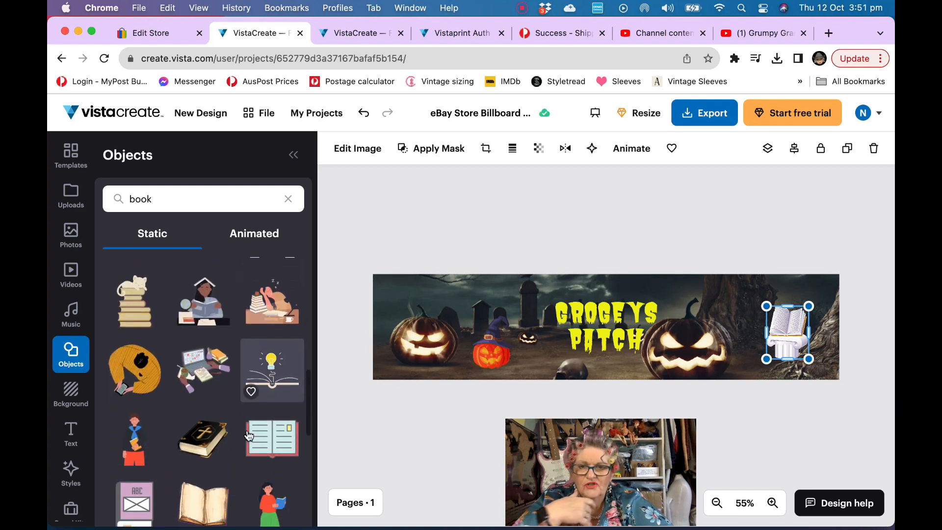
{"action": "scroll", "coordinate": [248, 435], "scroll_direction": "down", "scroll_amount": 3}
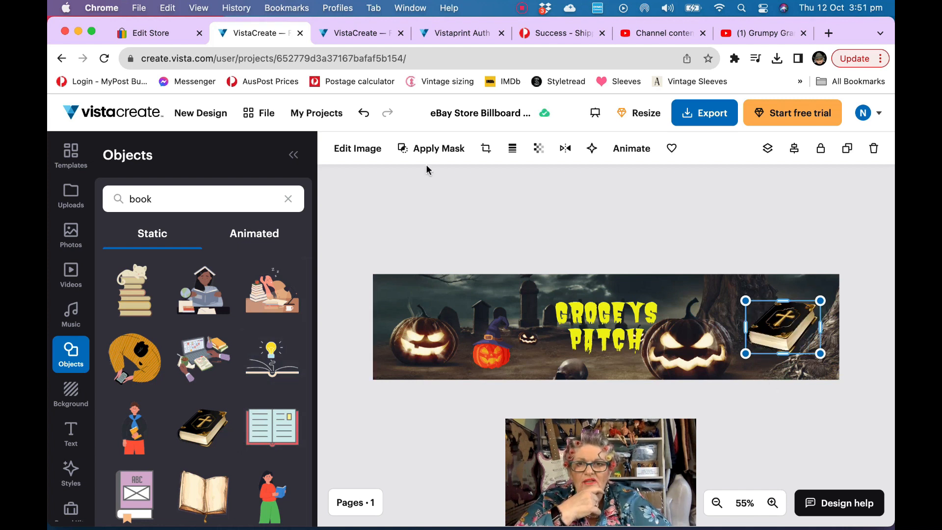
- Undo the added book and witch's-hat pumpkin so that only the background and store name remain on the billboard
{"action": "left_click", "coordinate": [361, 114]}
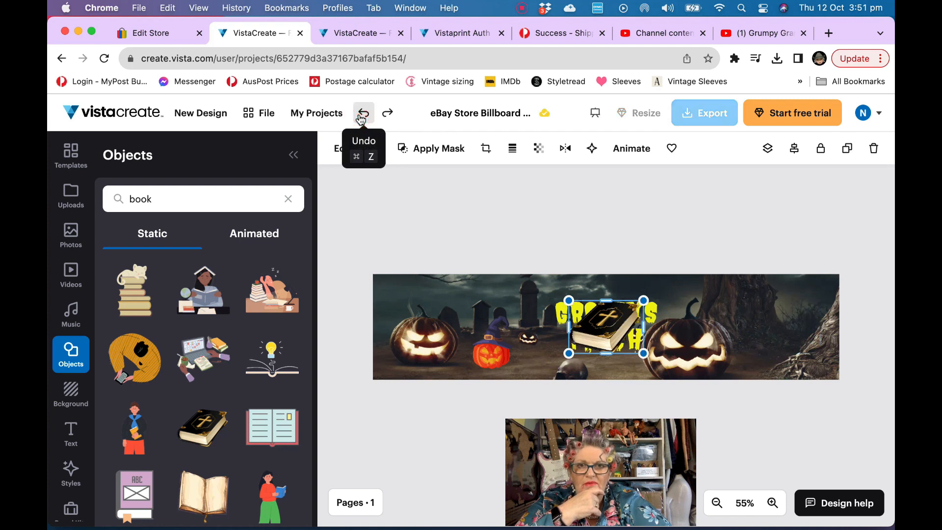
{"action": "left_click", "coordinate": [361, 115]}
{"action": "left_click", "coordinate": [361, 115]}
{"action": "left_click", "coordinate": [361, 114]}
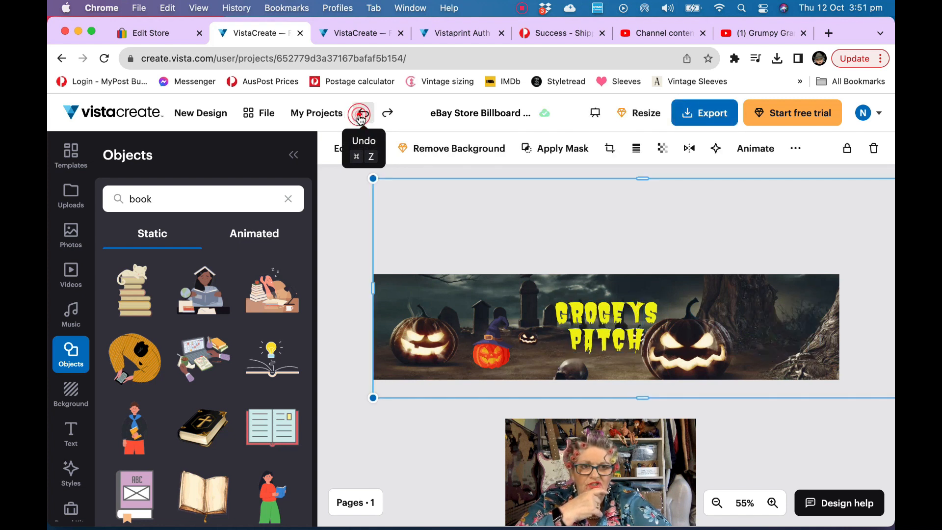
{"action": "left_click", "coordinate": [362, 115]}
{"action": "left_click", "coordinate": [362, 116]}
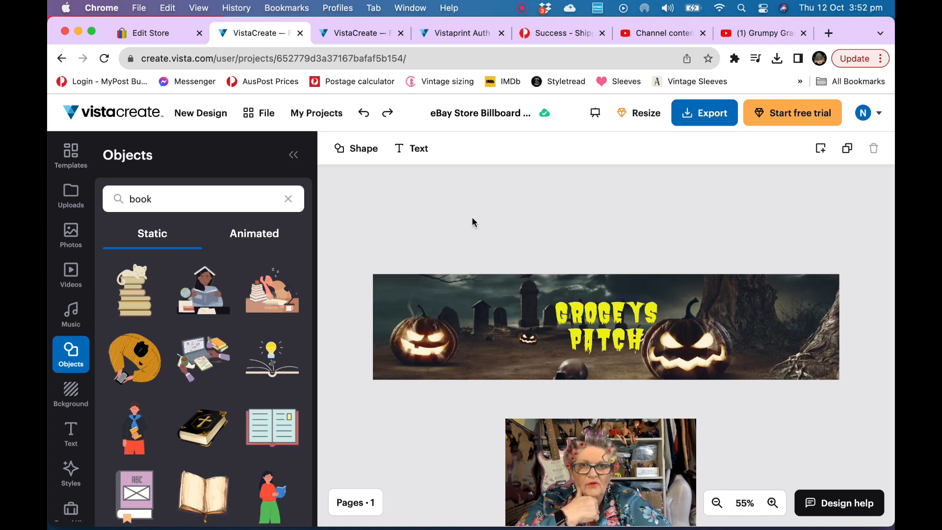
- Switch to the eBay Edit Store page, start designing the store logo with VistaCreate and dismiss the introductory tour
{"action": "left_click", "coordinate": [161, 33]}
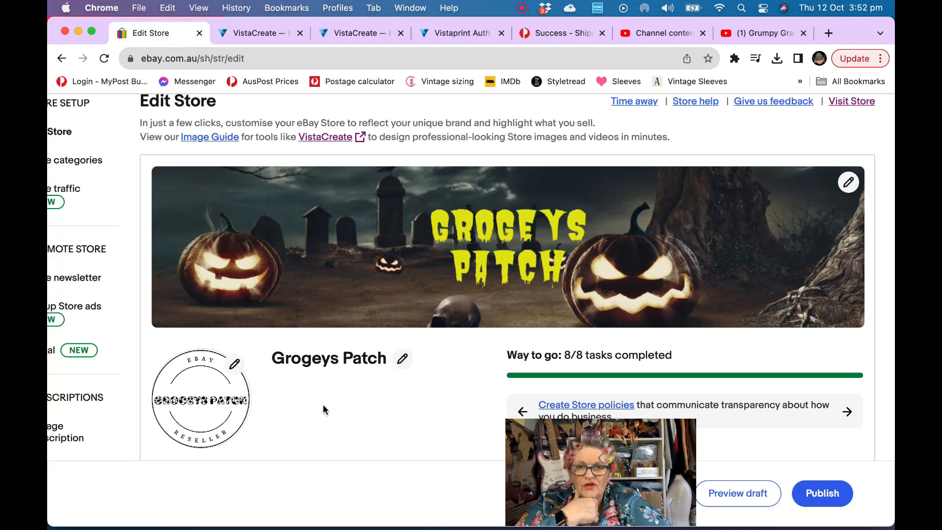
{"action": "scroll", "coordinate": [322, 404], "scroll_direction": "down", "scroll_amount": 3}
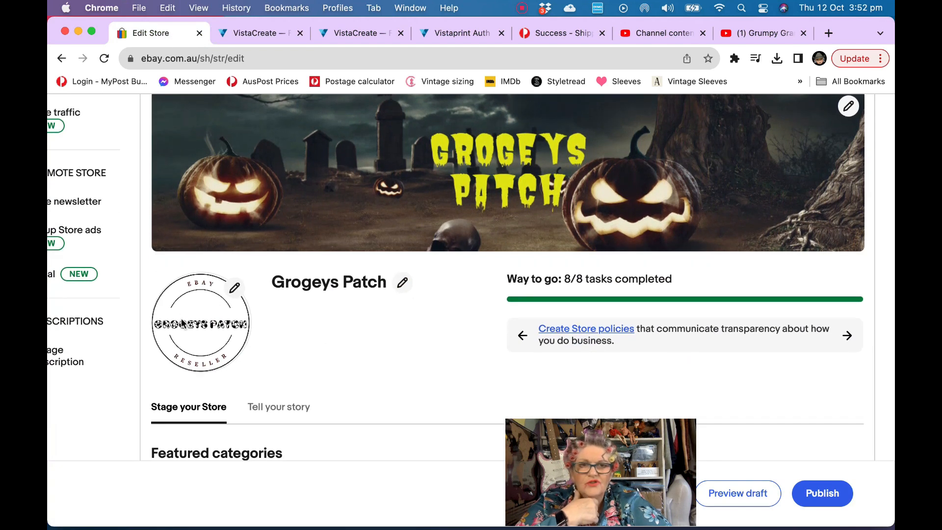
{"action": "left_click", "coordinate": [235, 289]}
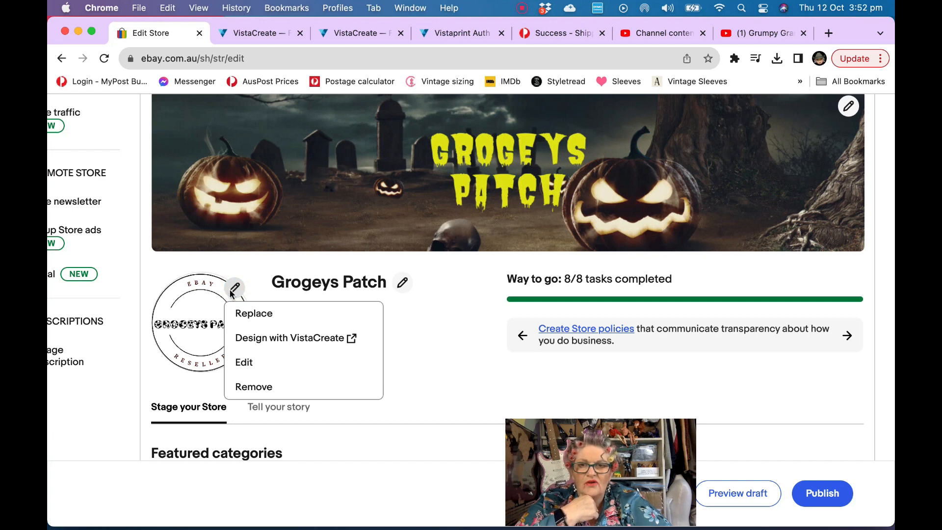
{"action": "left_click", "coordinate": [308, 337]}
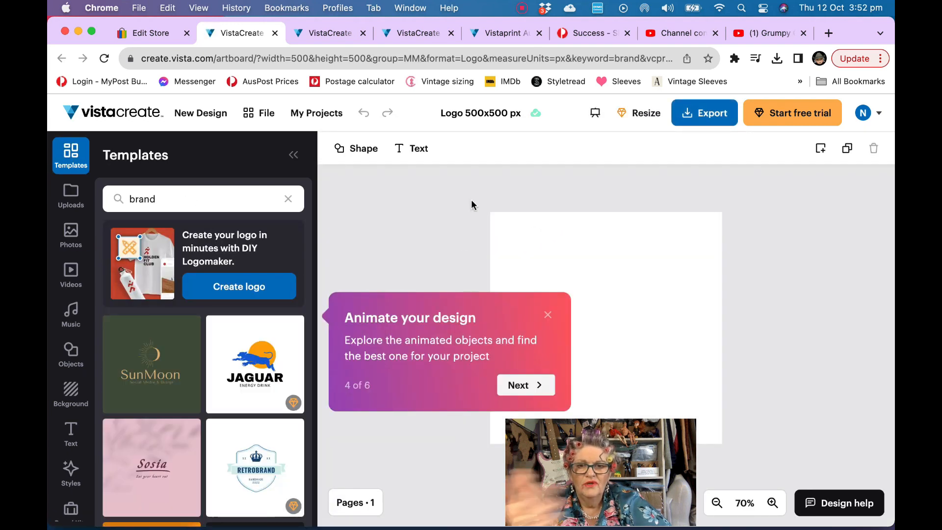
{"action": "left_click", "coordinate": [548, 316]}
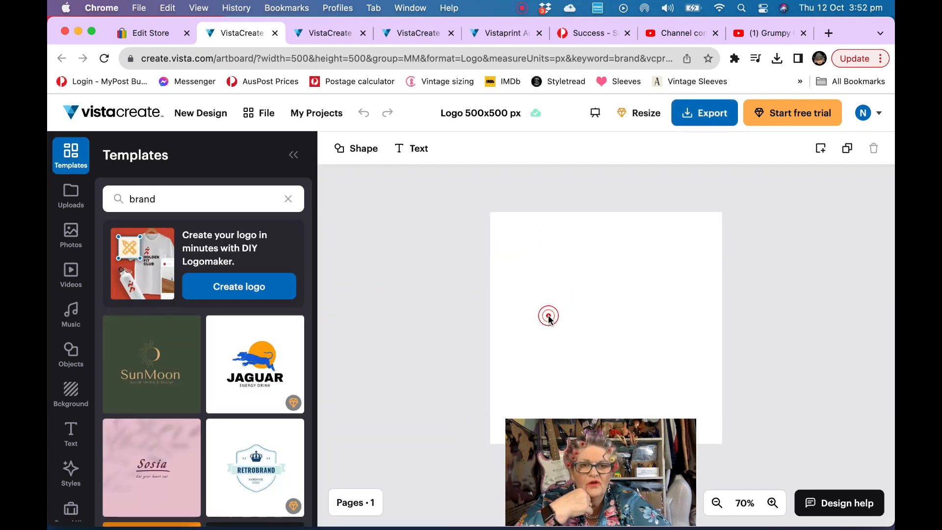
{"action": "left_click_drag", "start_coordinate": [580, 470], "coordinate": [783, 453]}
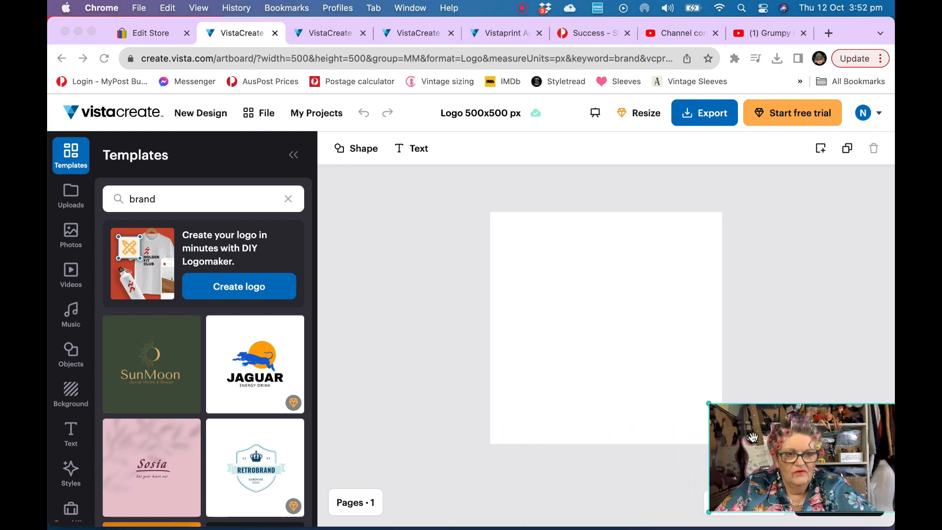
{"action": "left_click_drag", "start_coordinate": [709, 403], "coordinate": [738, 408]}
{"action": "left_click_drag", "start_coordinate": [817, 208], "coordinate": [802, 81]}
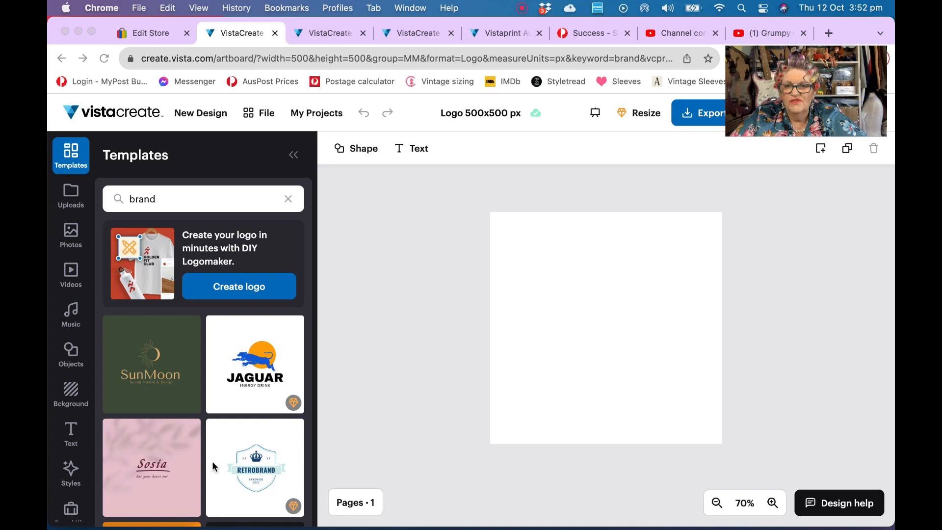
- Browse the "brand" logo templates for a design that suits the store logo
{"action": "scroll", "coordinate": [214, 463], "scroll_direction": "down", "scroll_amount": 5}
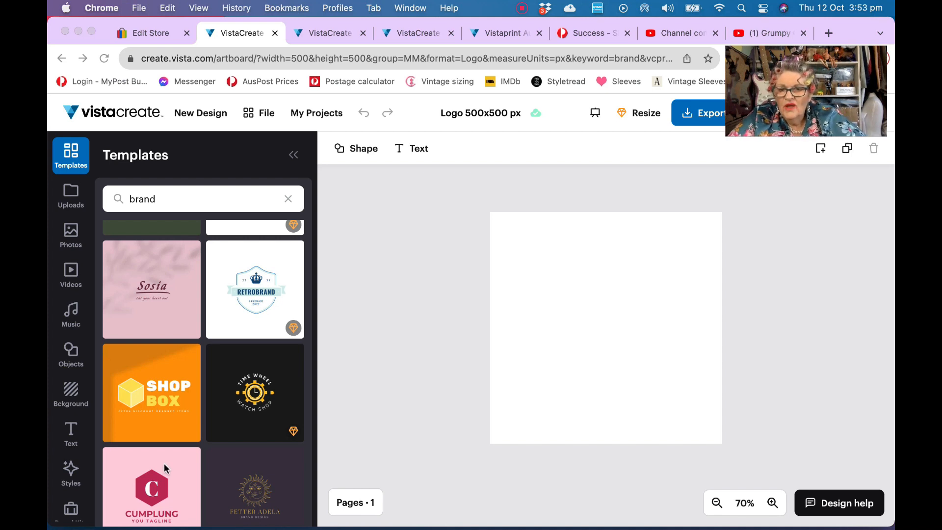
{"action": "scroll", "coordinate": [216, 469], "scroll_direction": "down", "scroll_amount": 5}
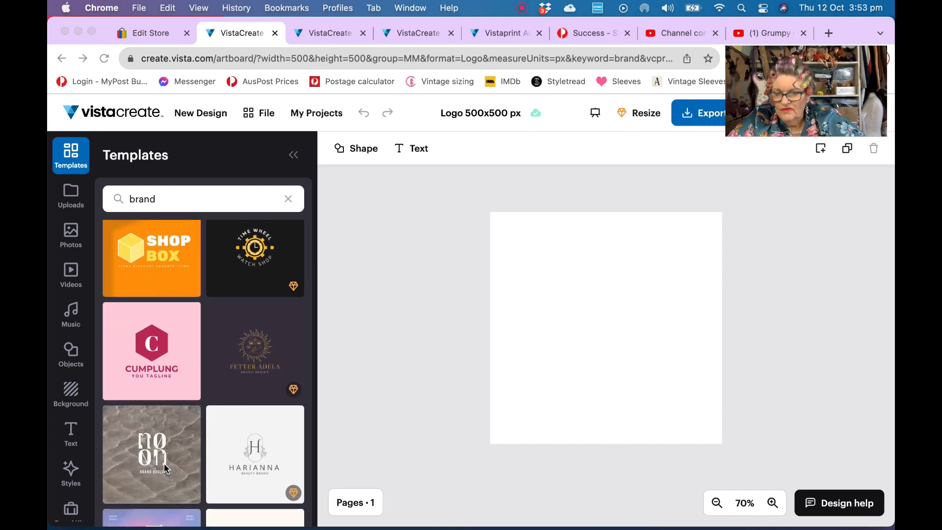
{"action": "scroll", "coordinate": [164, 463], "scroll_direction": "down", "scroll_amount": 10}
{"action": "scroll", "coordinate": [164, 463], "scroll_direction": "down", "scroll_amount": 8}
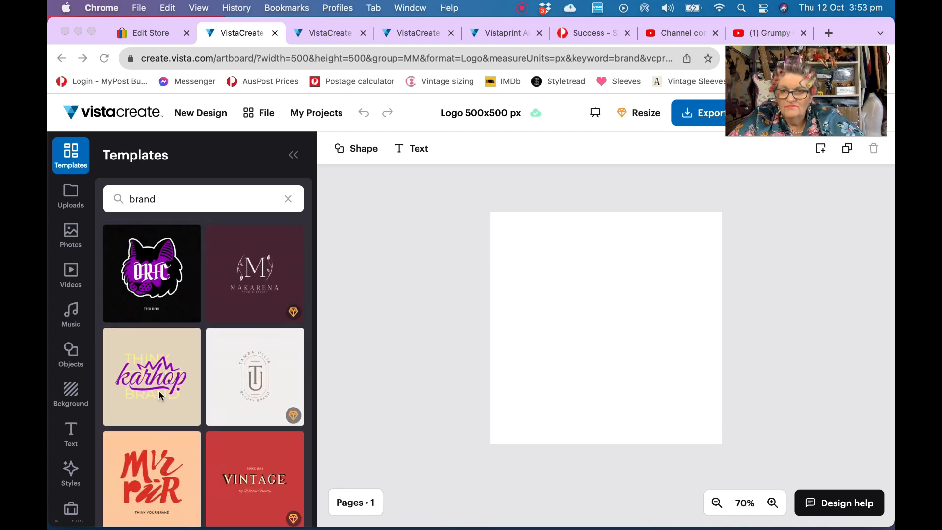
{"action": "scroll", "coordinate": [148, 447], "scroll_direction": "down", "scroll_amount": 6}
{"action": "scroll", "coordinate": [148, 446], "scroll_direction": "down", "scroll_amount": 2}
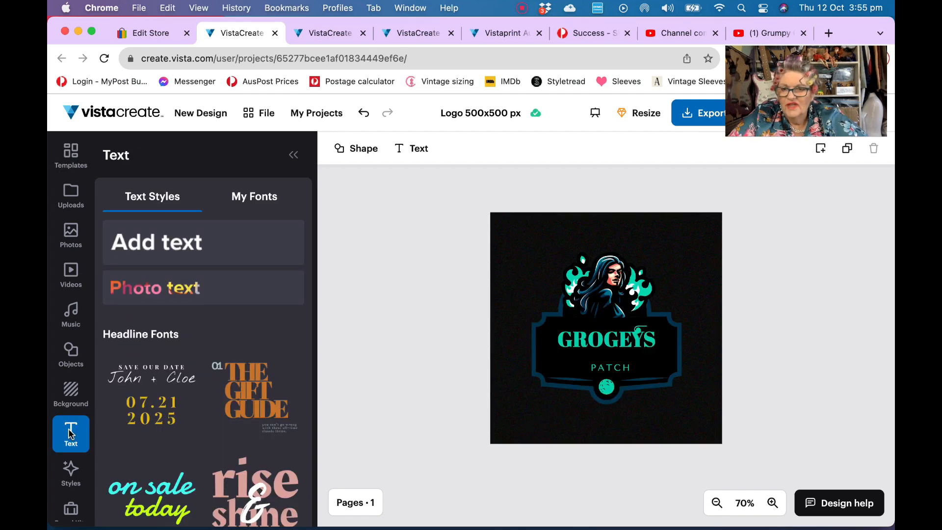
- Apply the trending graveyard pumpkin photo as the logo's background and open the text styles
{"action": "left_click", "coordinate": [73, 390]}
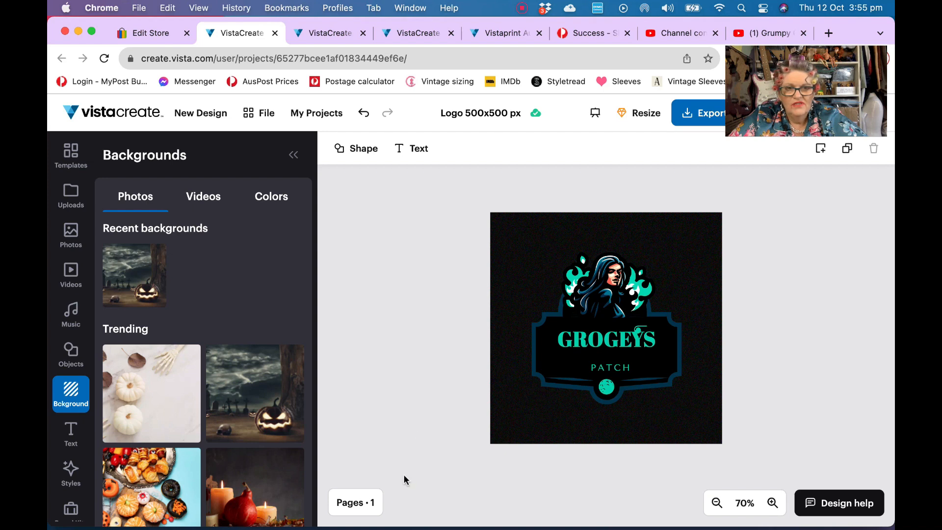
{"action": "left_click", "coordinate": [251, 385]}
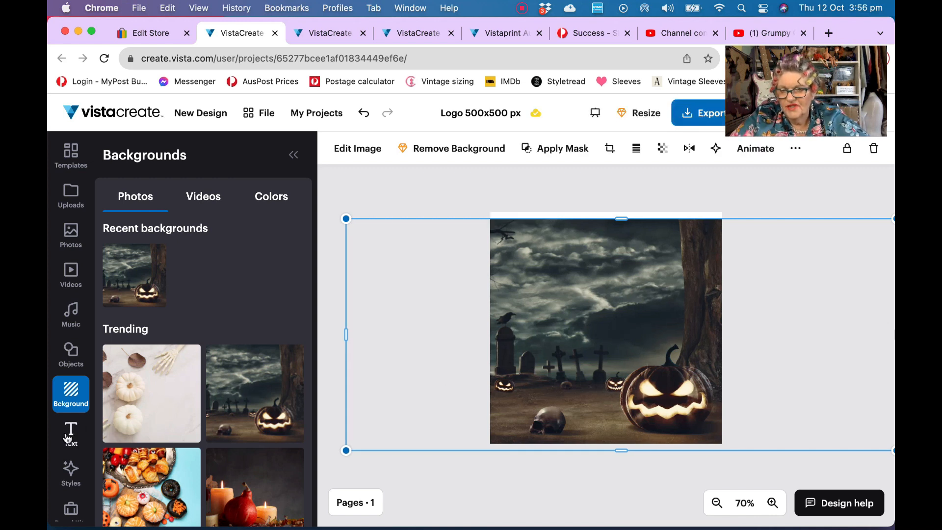
{"action": "left_click", "coordinate": [68, 433]}
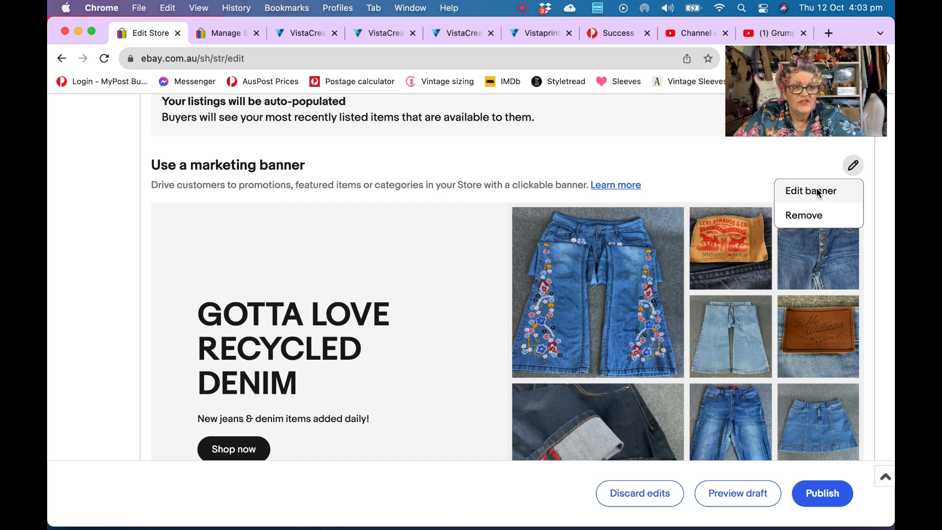
- Open the marketing banner for editing, review its destination, images, title and subtitle, and close it without saving
{"action": "left_click", "coordinate": [817, 191]}
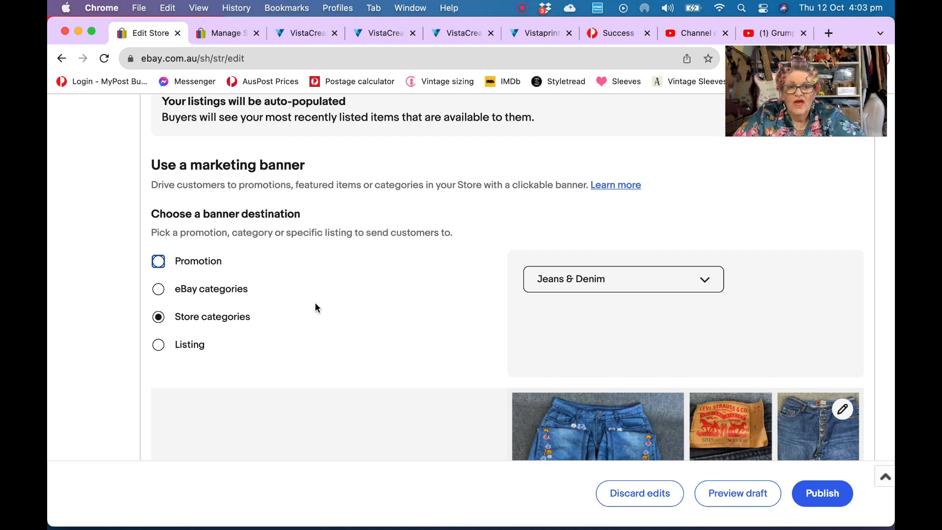
{"action": "scroll", "coordinate": [650, 198], "scroll_direction": "down", "scroll_amount": 3}
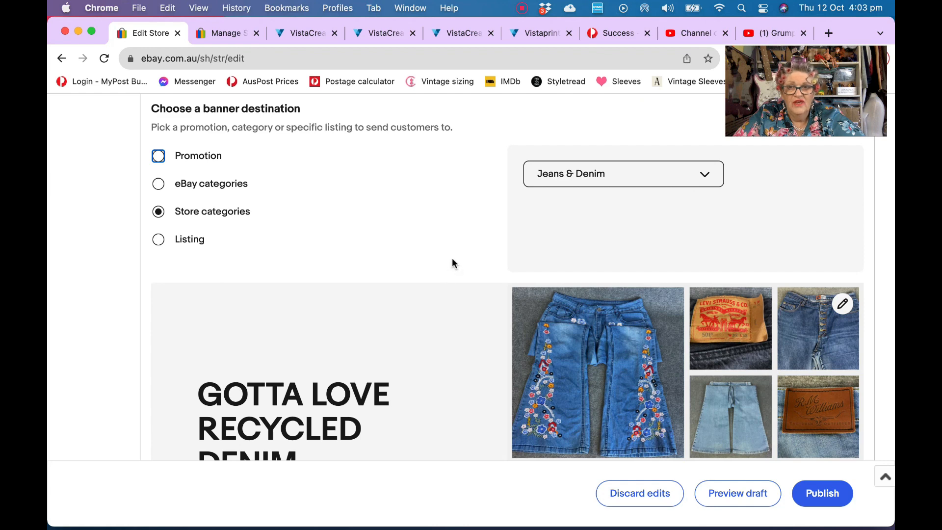
{"action": "scroll", "coordinate": [443, 366], "scroll_direction": "down", "scroll_amount": 8}
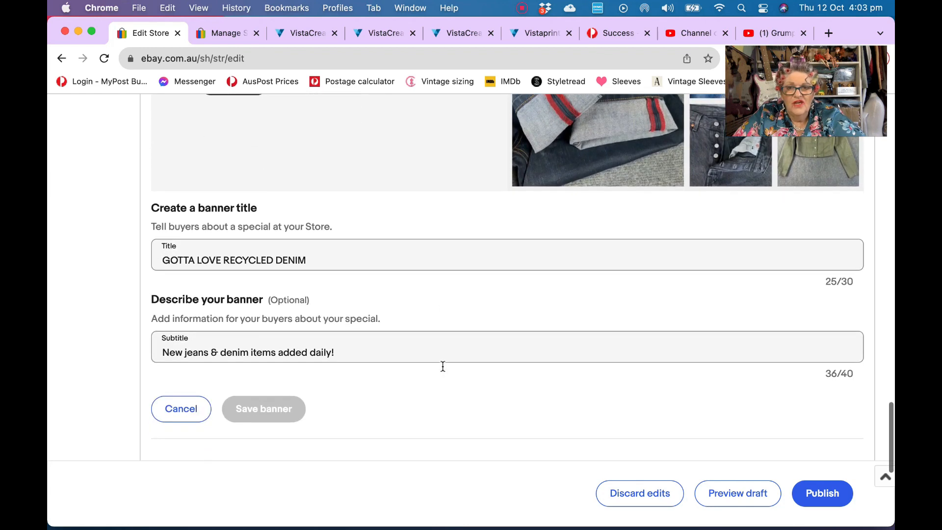
{"action": "scroll", "coordinate": [445, 171], "scroll_direction": "up", "scroll_amount": 5}
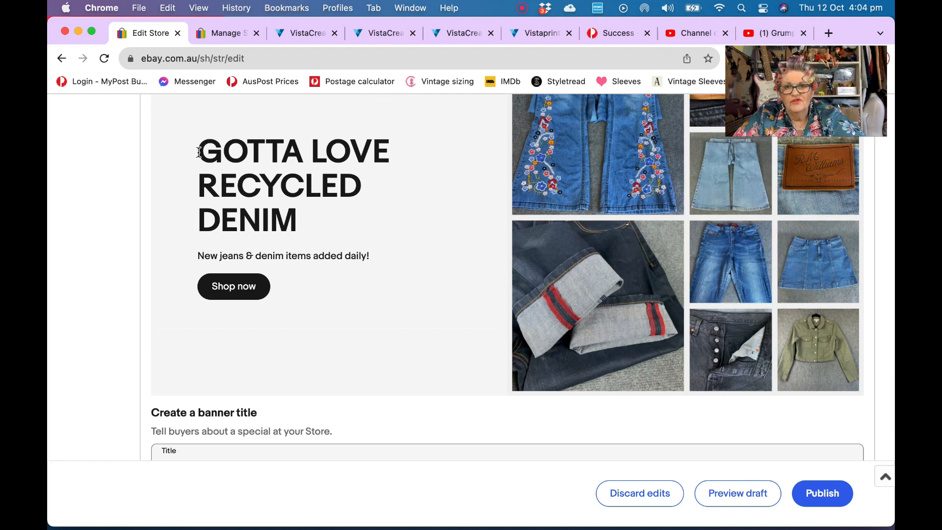
{"action": "scroll", "coordinate": [372, 357], "scroll_direction": "down", "scroll_amount": 3}
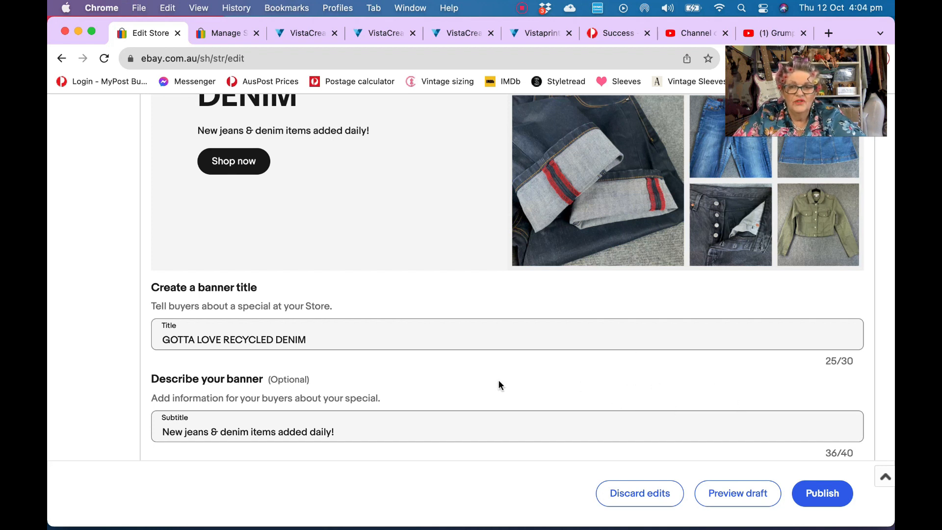
{"action": "scroll", "coordinate": [411, 216], "scroll_direction": "up", "scroll_amount": 5}
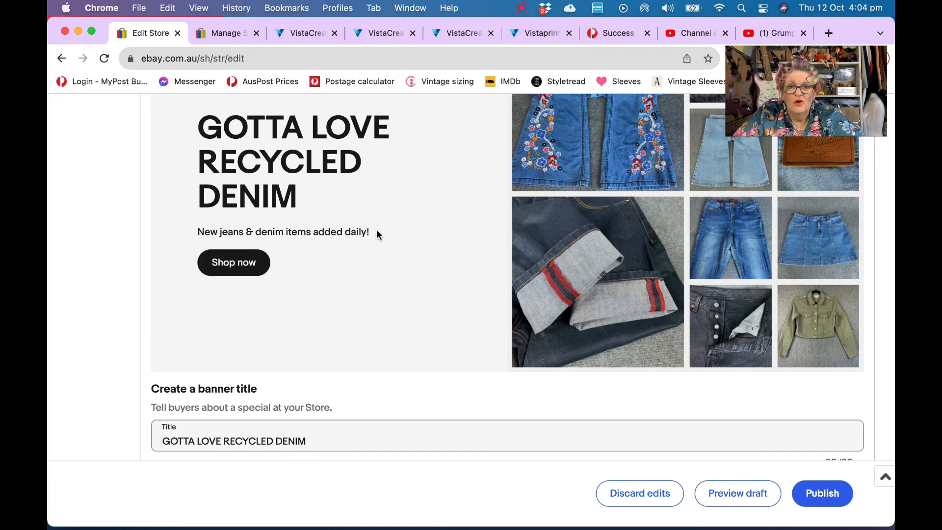
{"action": "scroll", "coordinate": [411, 332], "scroll_direction": "down", "scroll_amount": 5}
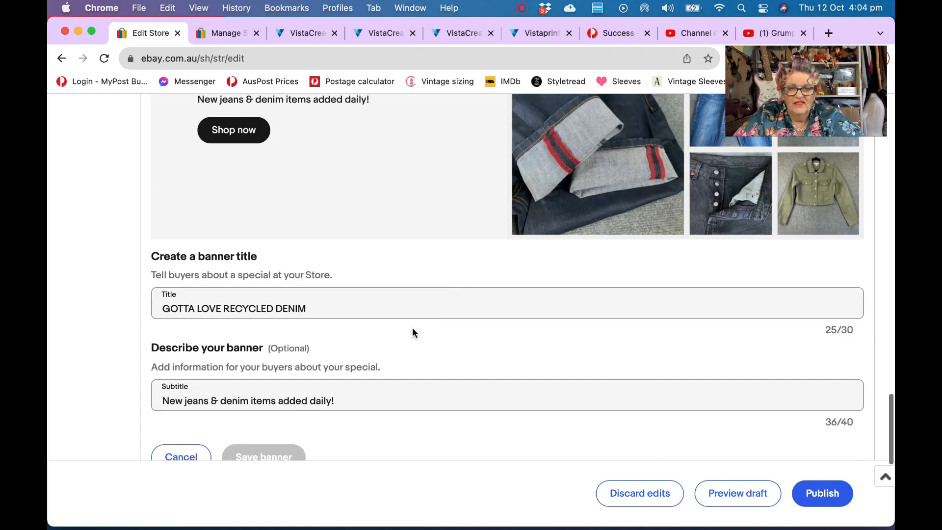
{"action": "scroll", "coordinate": [412, 328], "scroll_direction": "down", "scroll_amount": 1}
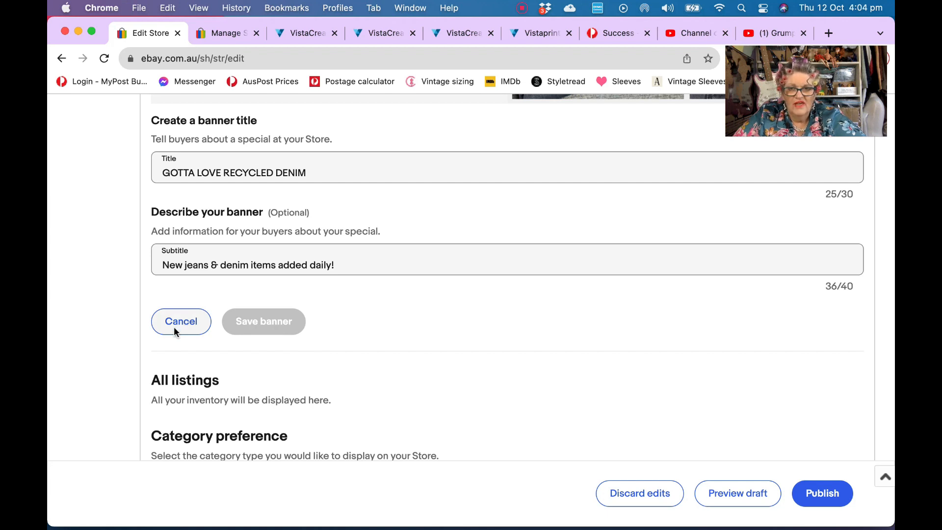
{"action": "scroll", "coordinate": [480, 355], "scroll_direction": "down", "scroll_amount": 3}
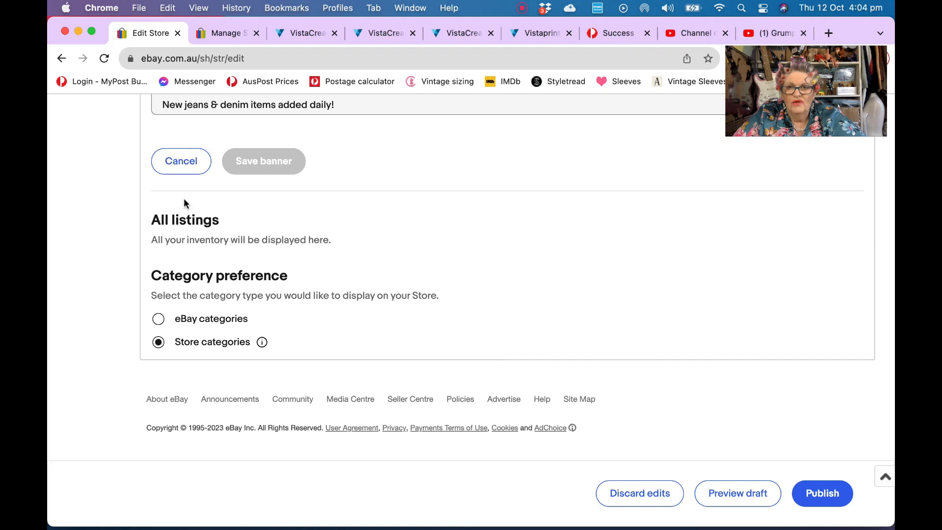
{"action": "left_click", "coordinate": [186, 161]}
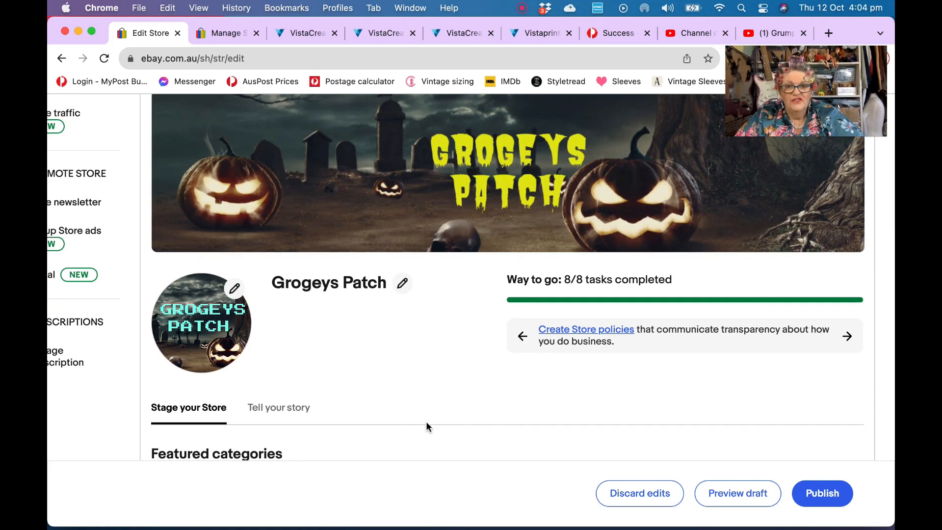
- Go to the store's story section, review the About this Store description and play the store video
{"action": "scroll", "coordinate": [425, 420], "scroll_direction": "down", "scroll_amount": 4}
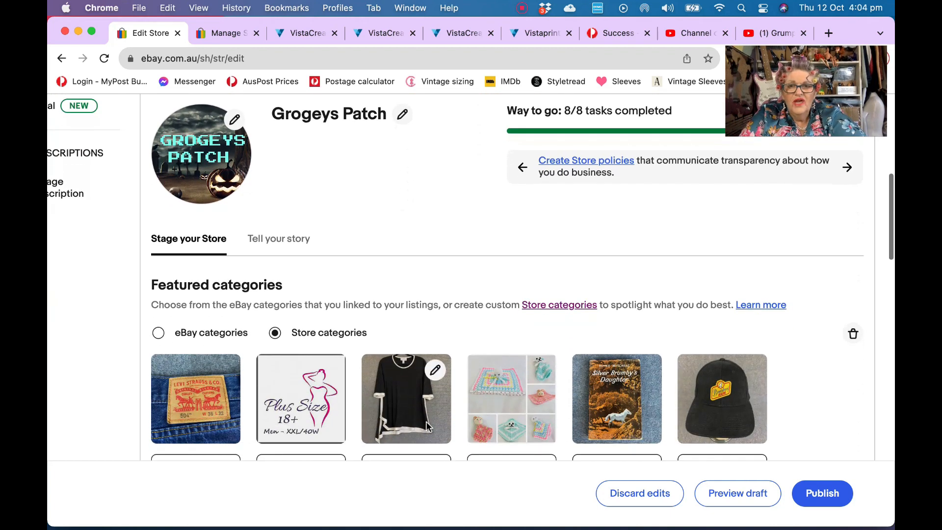
{"action": "left_click", "coordinate": [284, 238]}
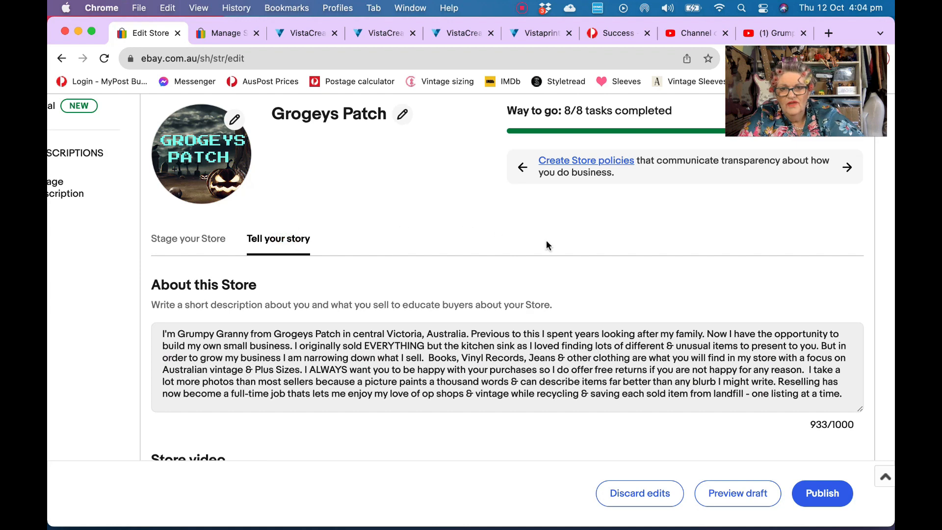
{"action": "scroll", "coordinate": [743, 275], "scroll_direction": "down", "scroll_amount": 3}
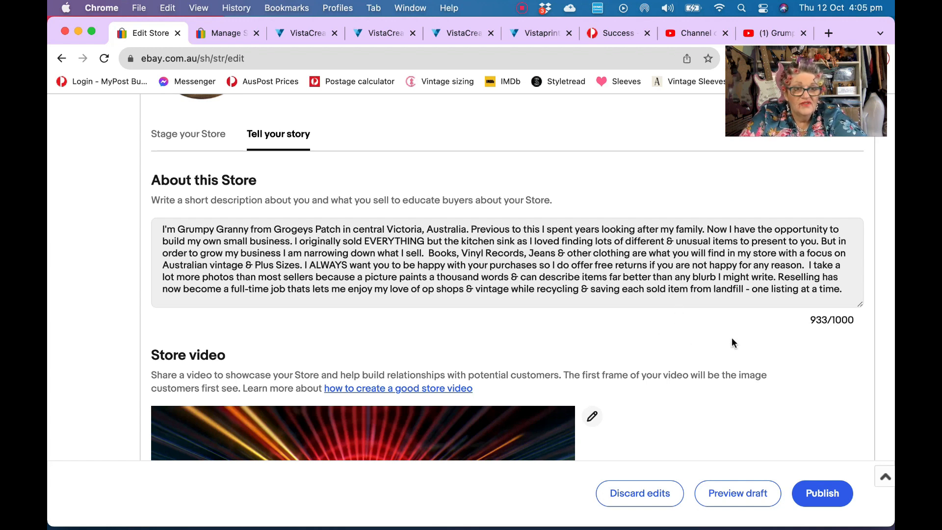
{"action": "scroll", "coordinate": [745, 416], "scroll_direction": "down", "scroll_amount": 1}
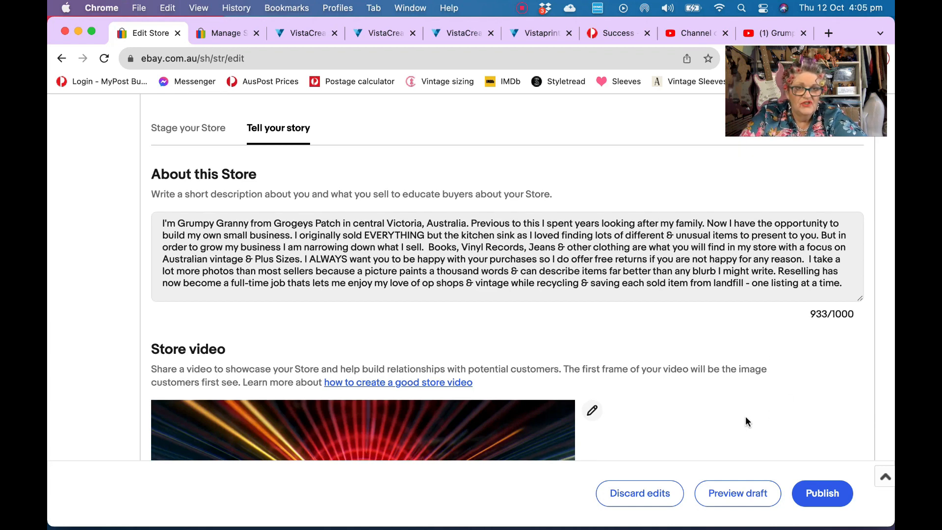
{"action": "scroll", "coordinate": [746, 418], "scroll_direction": "down", "scroll_amount": 5}
{"action": "scroll", "coordinate": [746, 416], "scroll_direction": "down", "scroll_amount": 1}
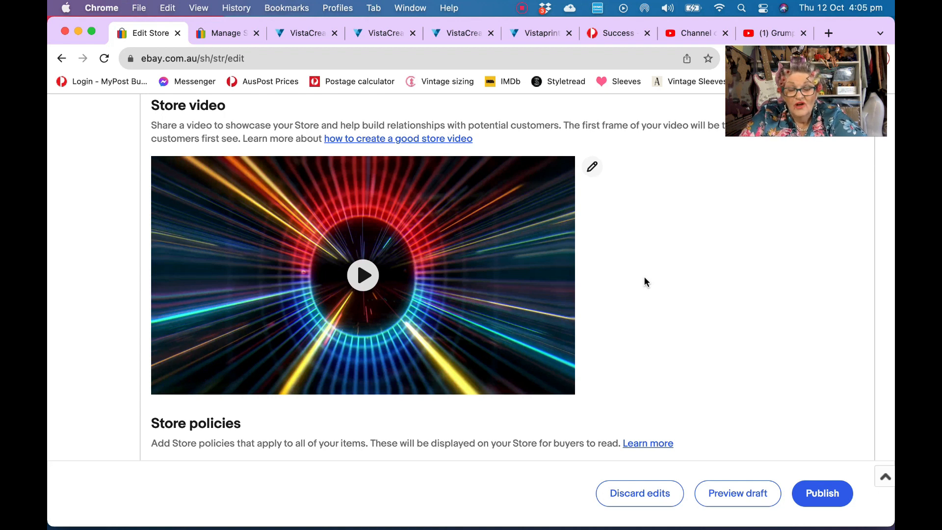
{"action": "left_click", "coordinate": [363, 276]}
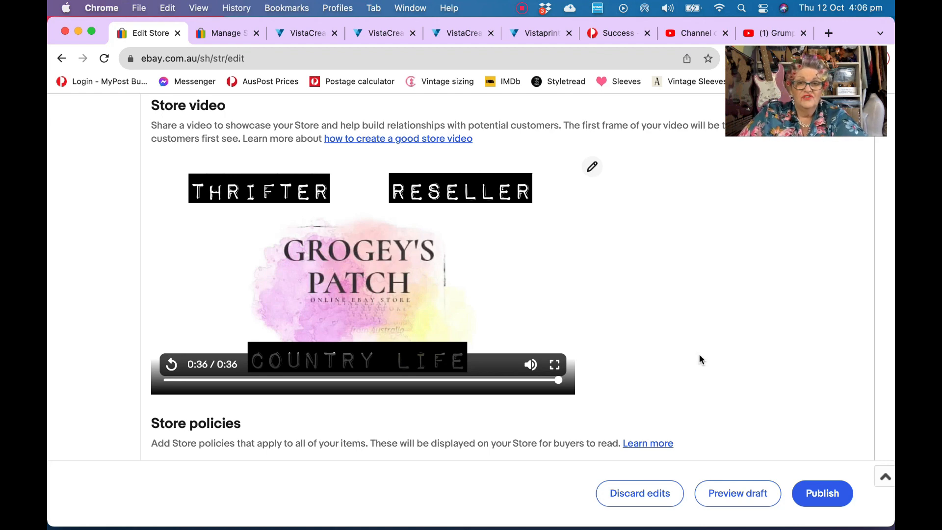
- Review the store's postage and return policies below the store video
{"action": "scroll", "coordinate": [768, 282], "scroll_direction": "up", "scroll_amount": 5}
{"action": "scroll", "coordinate": [768, 283], "scroll_direction": "down", "scroll_amount": 7}
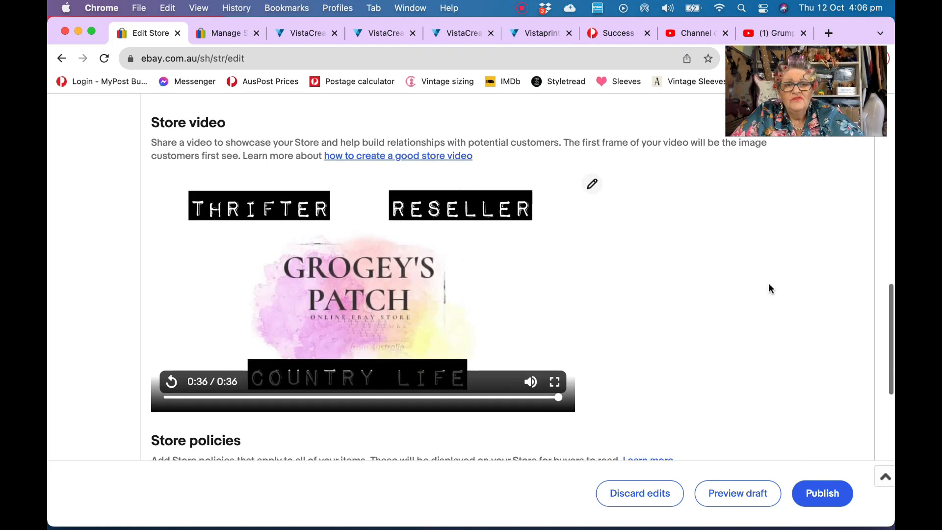
{"action": "scroll", "coordinate": [768, 284], "scroll_direction": "down", "scroll_amount": 3}
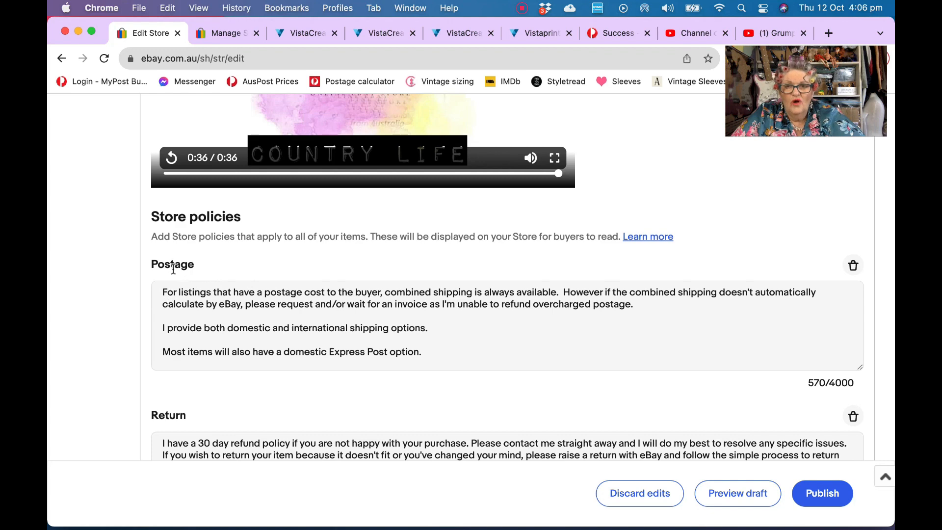
{"action": "scroll", "coordinate": [216, 409], "scroll_direction": "down", "scroll_amount": 4}
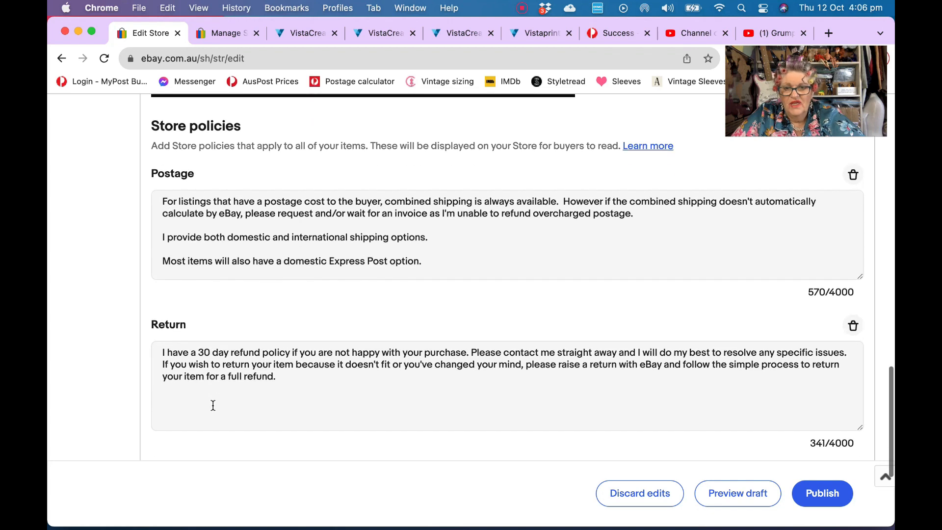
{"action": "scroll", "coordinate": [442, 390], "scroll_direction": "down", "scroll_amount": 1}
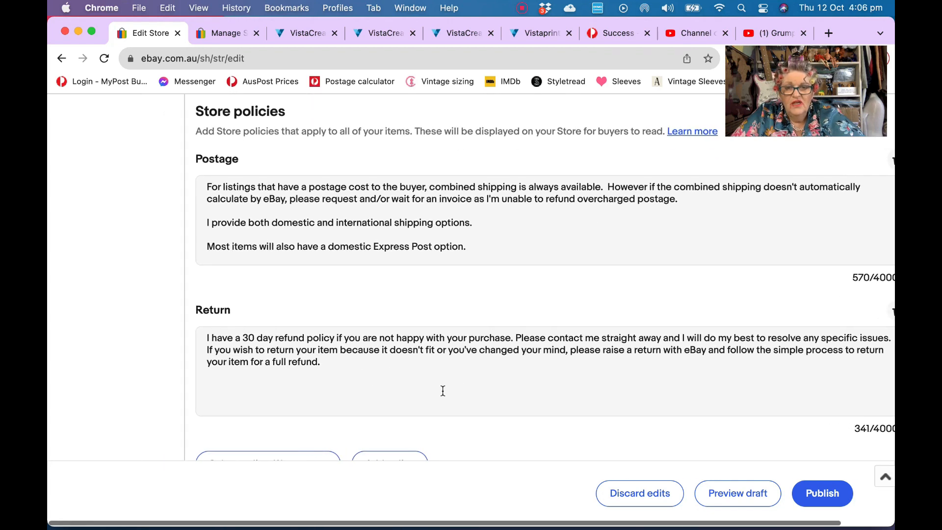
{"action": "scroll", "coordinate": [443, 391], "scroll_direction": "right", "scroll_amount": 1}
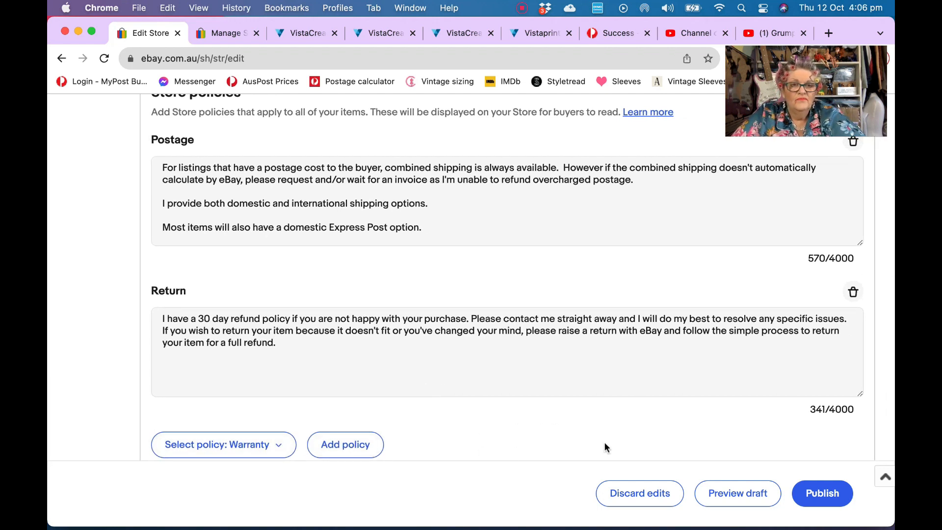
{"action": "scroll", "coordinate": [661, 284], "scroll_direction": "up", "scroll_amount": 3}
{"action": "scroll", "coordinate": [660, 283], "scroll_direction": "up", "scroll_amount": 2}
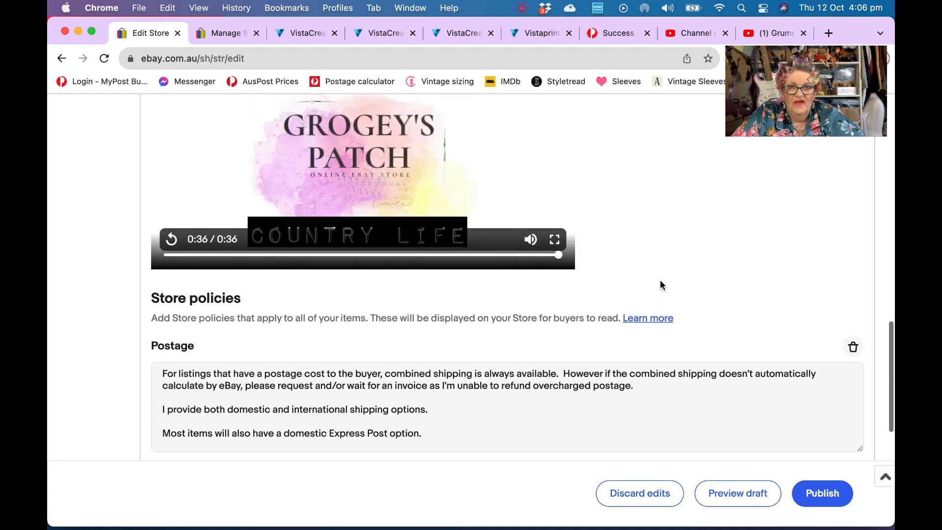
{"action": "scroll", "coordinate": [660, 284], "scroll_direction": "down", "scroll_amount": 5}
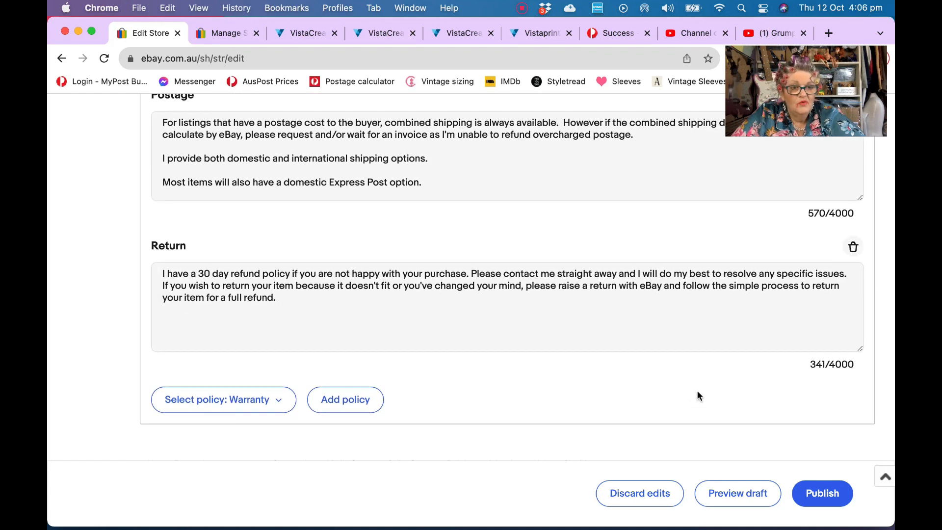
- Publish the store edits
{"action": "left_click", "coordinate": [822, 493]}
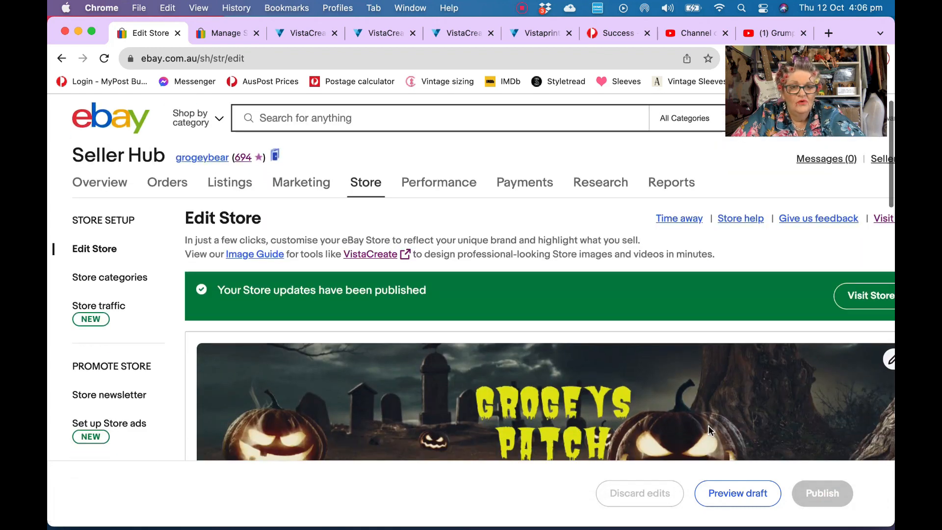
{"action": "scroll", "coordinate": [708, 424], "scroll_direction": "down", "scroll_amount": 2}
{"action": "scroll", "coordinate": [708, 425], "scroll_direction": "right", "scroll_amount": 1}
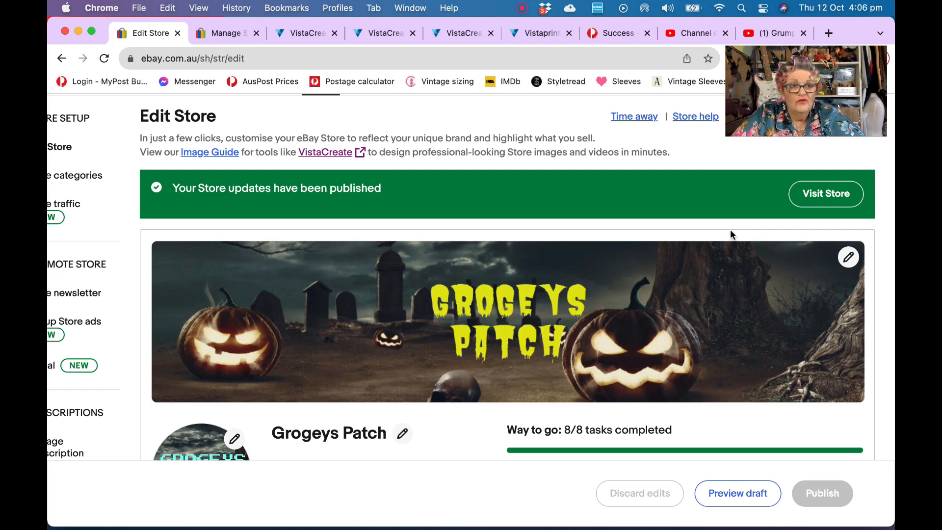
- Visit the live store, inspect the billboard, logo, featured categories, marketing banner and listings, and return to the start of the page
{"action": "left_click", "coordinate": [828, 194]}
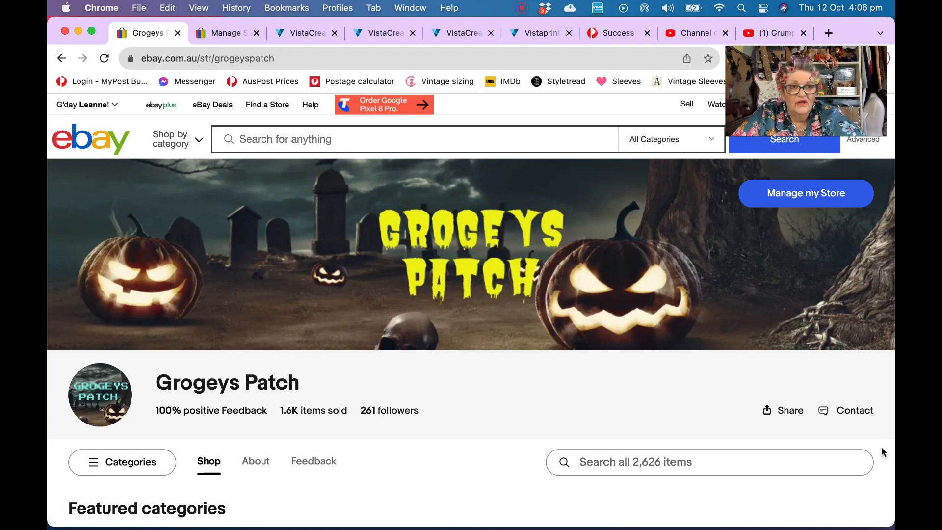
{"action": "scroll", "coordinate": [883, 452], "scroll_direction": "down", "scroll_amount": 5}
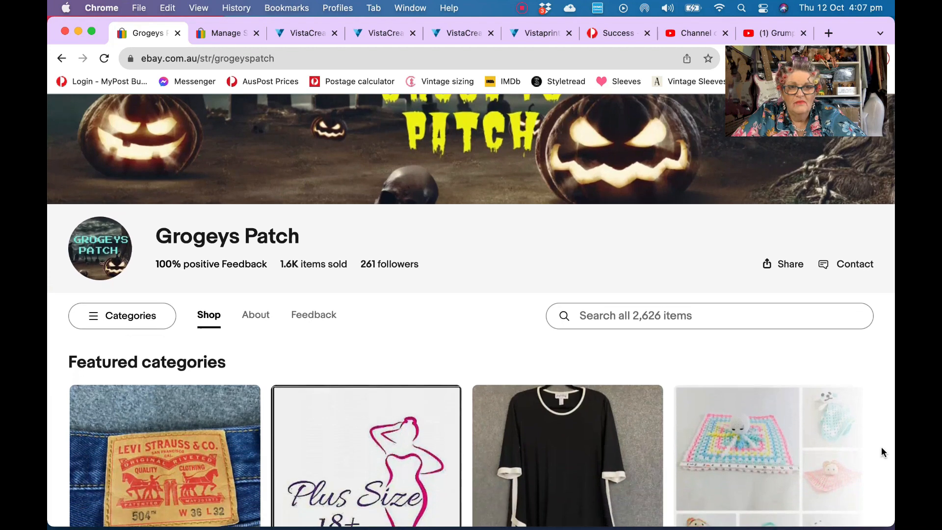
{"action": "scroll", "coordinate": [881, 452], "scroll_direction": "down", "scroll_amount": 6}
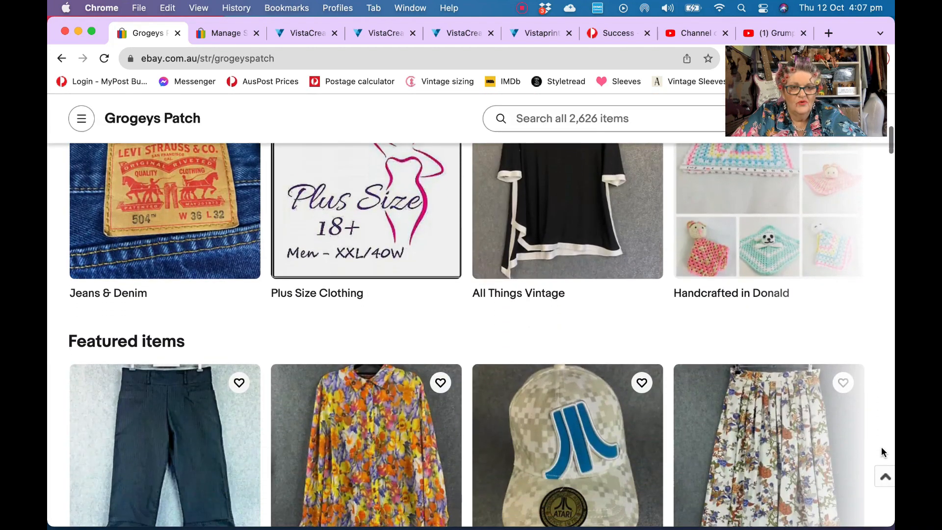
{"action": "scroll", "coordinate": [882, 451], "scroll_direction": "down", "scroll_amount": 10}
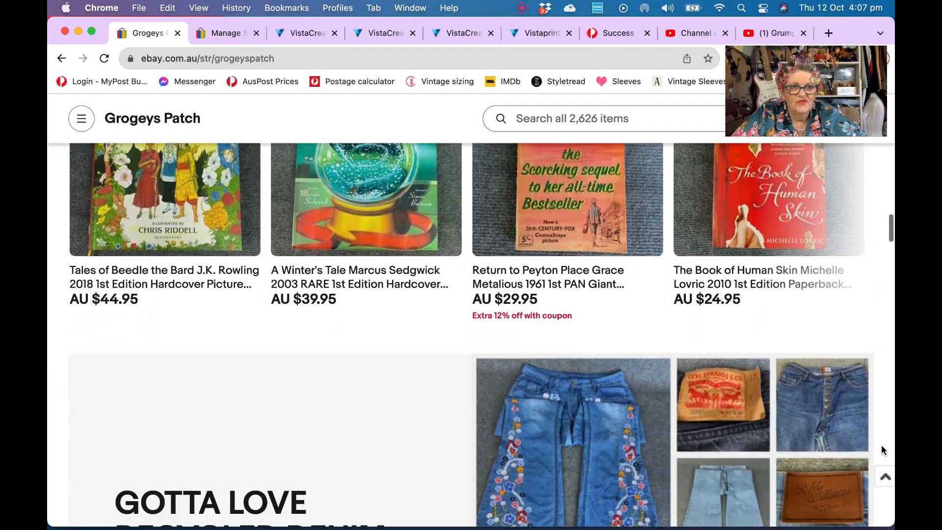
{"action": "scroll", "coordinate": [881, 450], "scroll_direction": "down", "scroll_amount": 8}
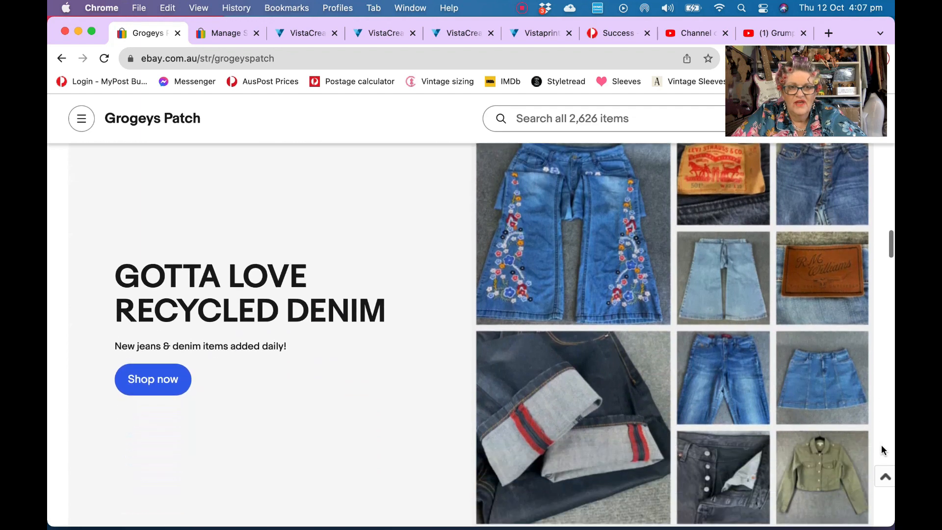
{"action": "scroll", "coordinate": [881, 450], "scroll_direction": "down", "scroll_amount": 8}
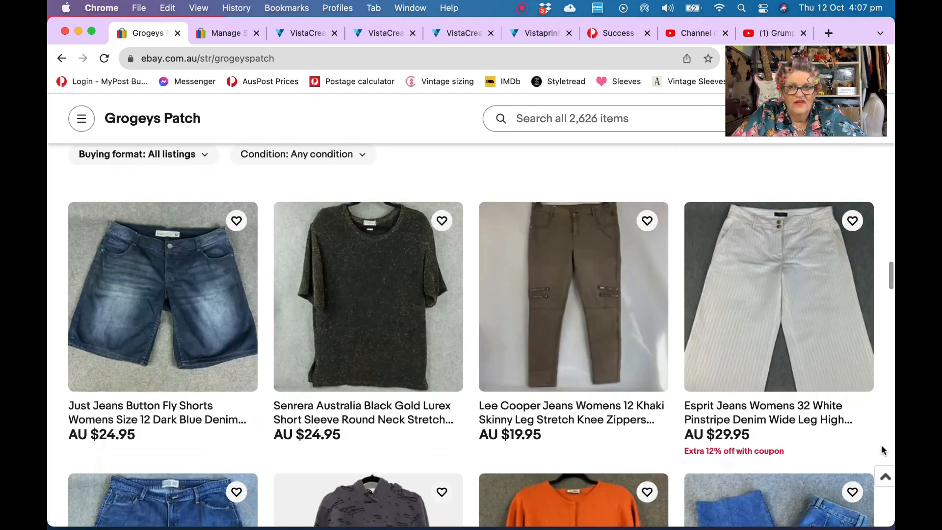
{"action": "scroll", "coordinate": [882, 451], "scroll_direction": "up", "scroll_amount": 3}
{"action": "scroll", "coordinate": [882, 450], "scroll_direction": "down", "scroll_amount": 6}
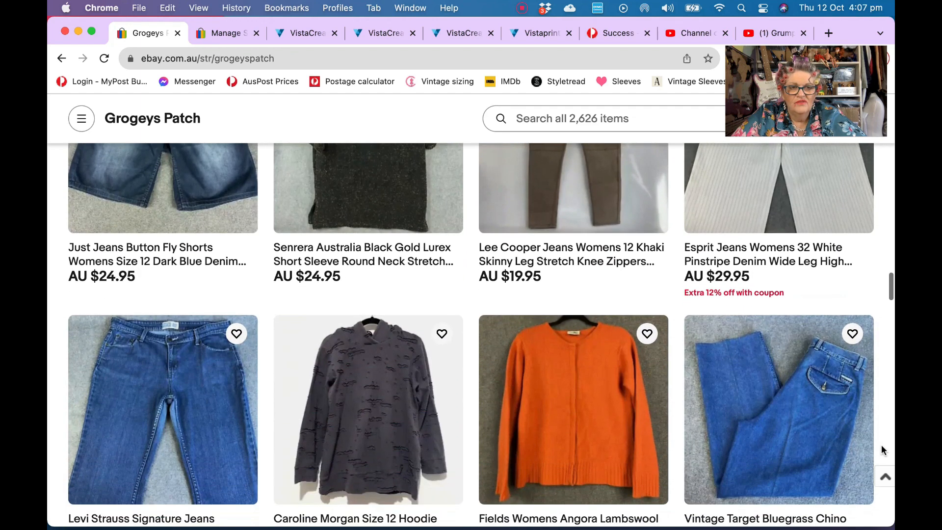
{"action": "scroll", "coordinate": [881, 450], "scroll_direction": "down", "scroll_amount": 5}
{"action": "left_click", "coordinate": [885, 476]}
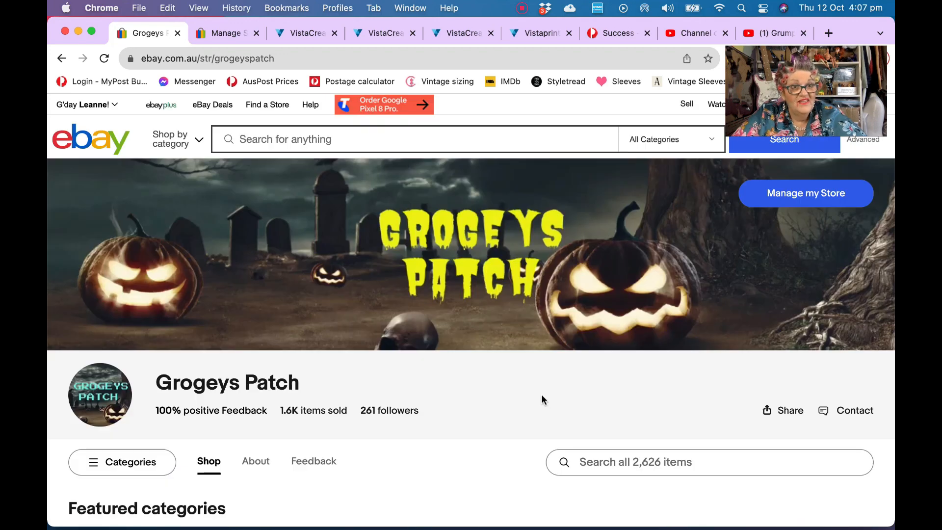